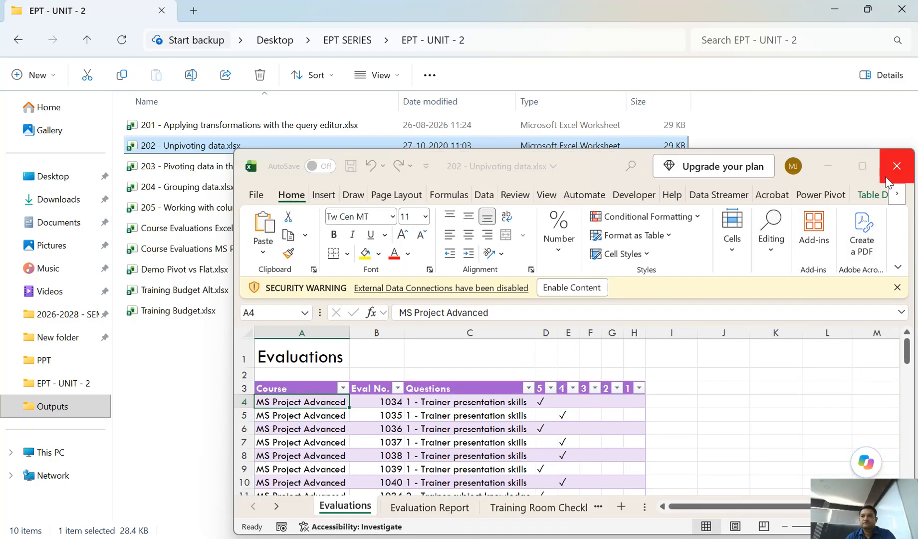
Maximize the workbook, enable its external data connections and show its list of queries.
{"action": "left_click", "coordinate": [866, 170]}
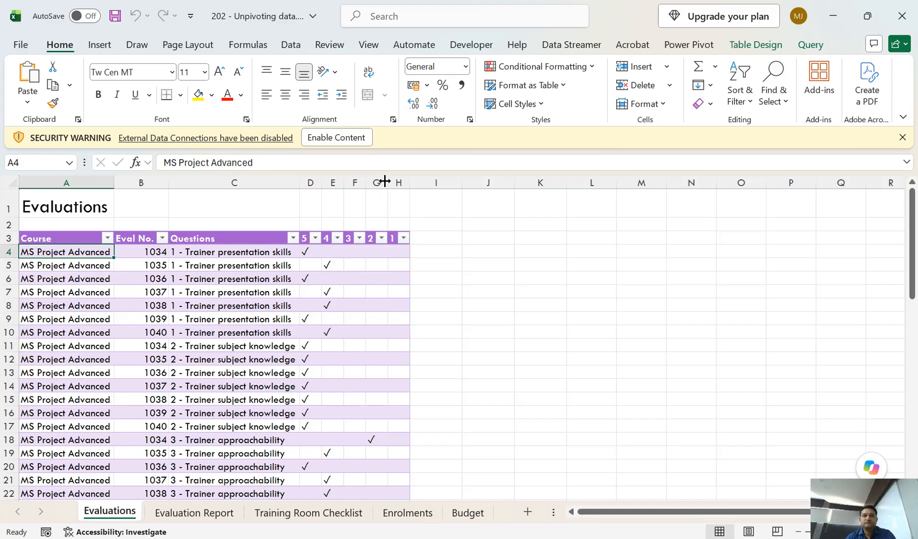
{"action": "left_click", "coordinate": [341, 138]}
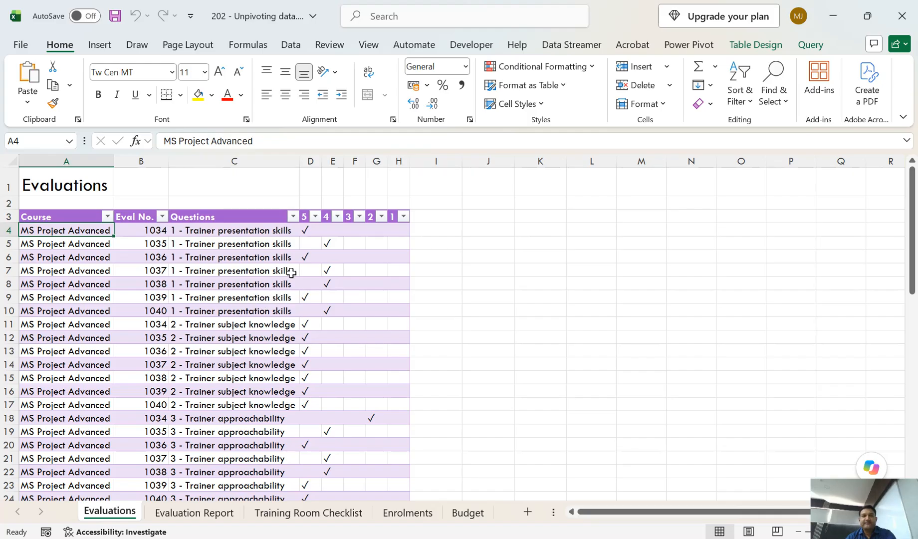
{"action": "left_click", "coordinate": [291, 45]}
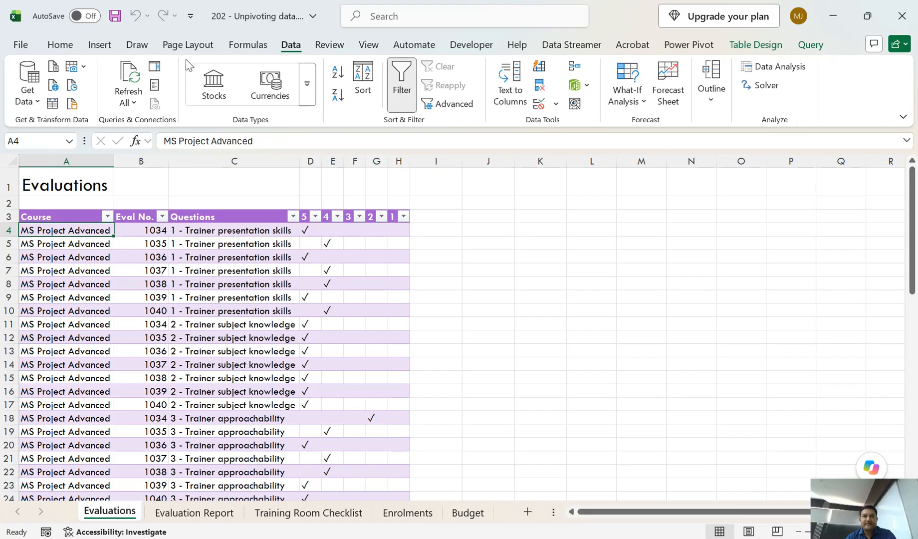
{"action": "left_click", "coordinate": [153, 68]}
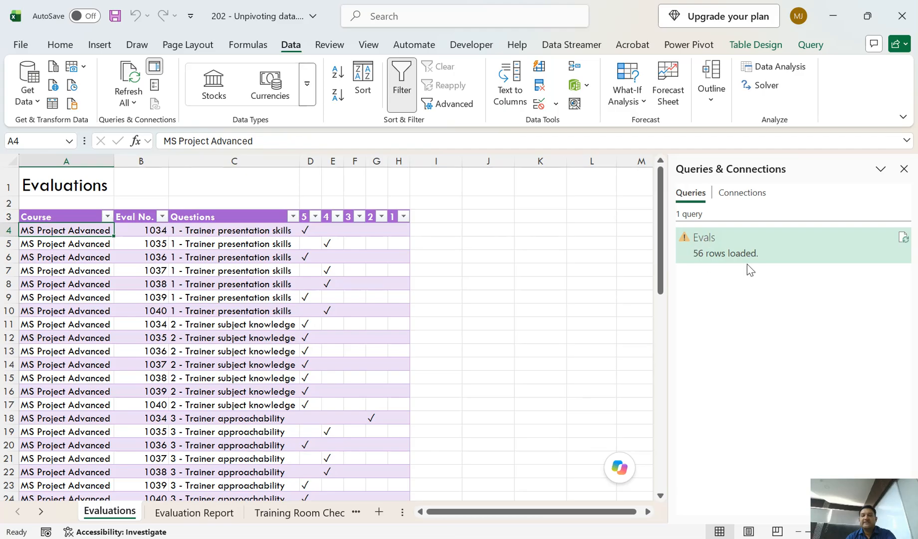
{"action": "mouse_move", "coordinate": [725, 257]}
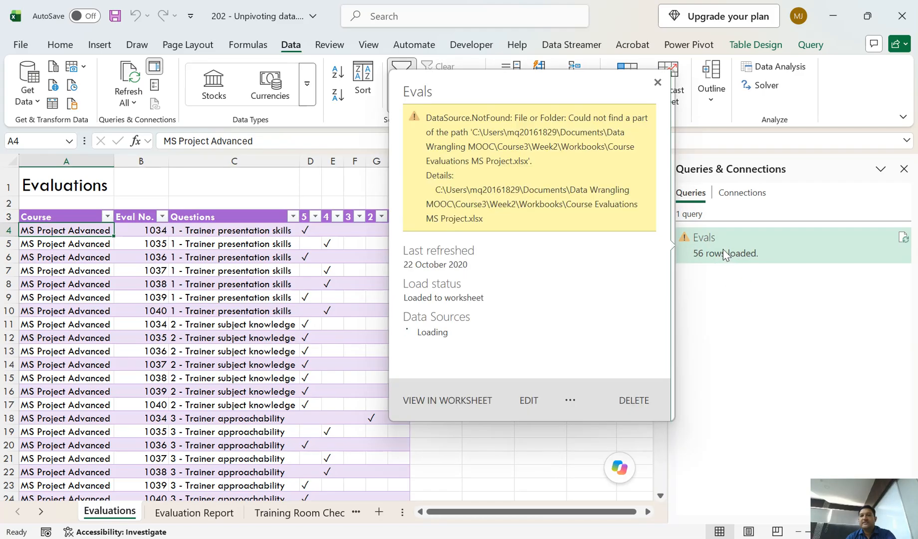
Try to refresh all of the workbook's data connections.
{"action": "left_click", "coordinate": [139, 105]}
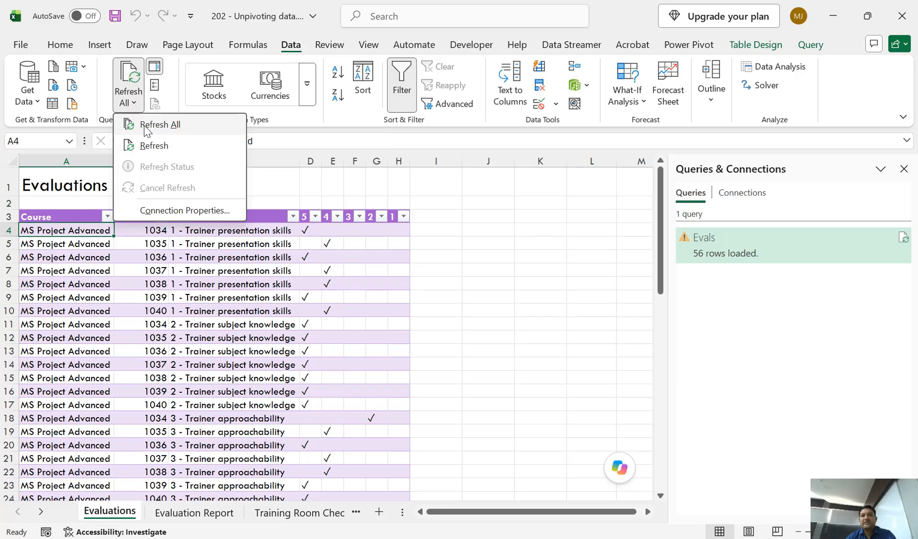
{"action": "left_click", "coordinate": [143, 125]}
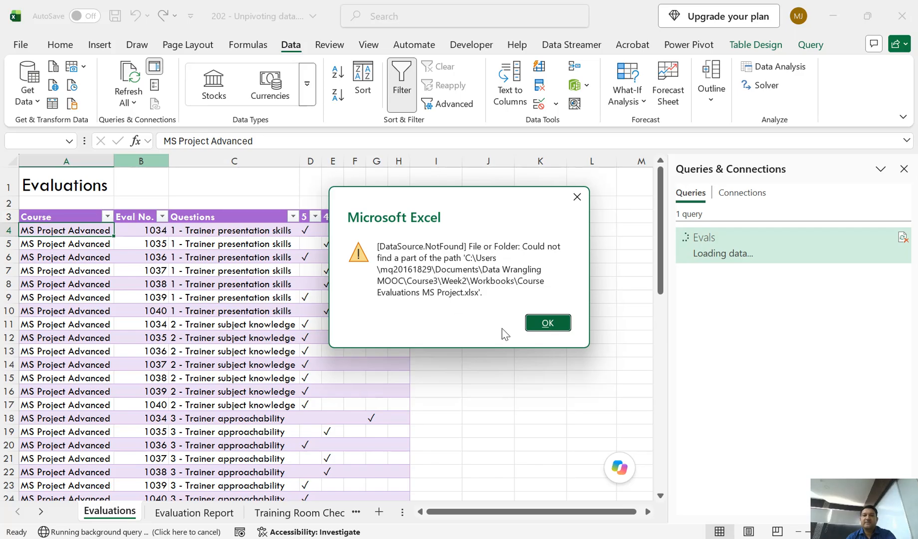
{"action": "left_click", "coordinate": [544, 323]}
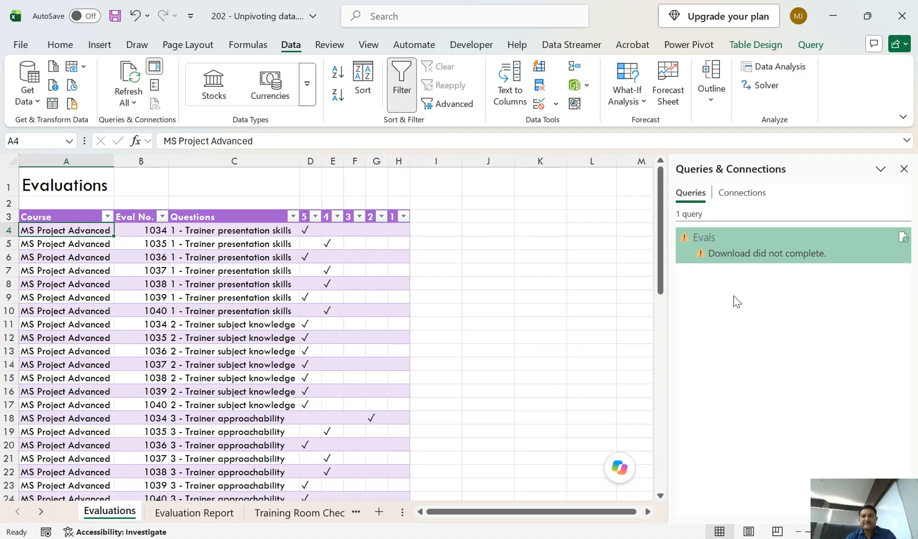
Open the Evals query in the Power Query Editor and check which source file path it uses.
{"action": "mouse_move", "coordinate": [744, 246]}
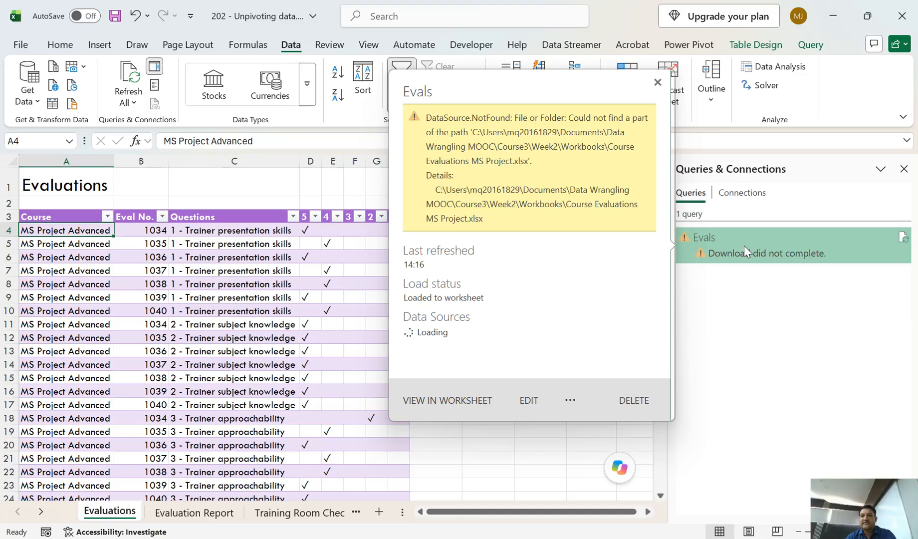
{"action": "double_click", "coordinate": [744, 246]}
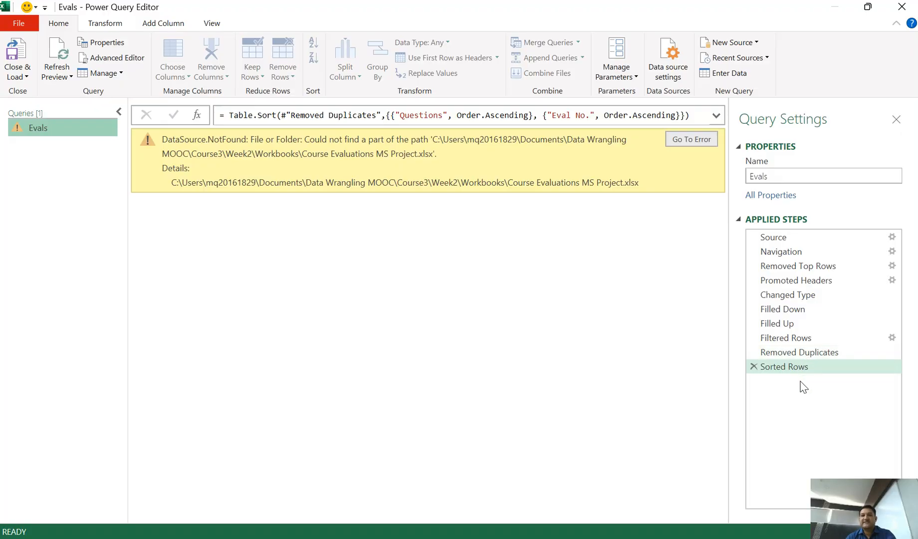
{"action": "left_click_drag", "start_coordinate": [647, 184], "coordinate": [523, 188]}
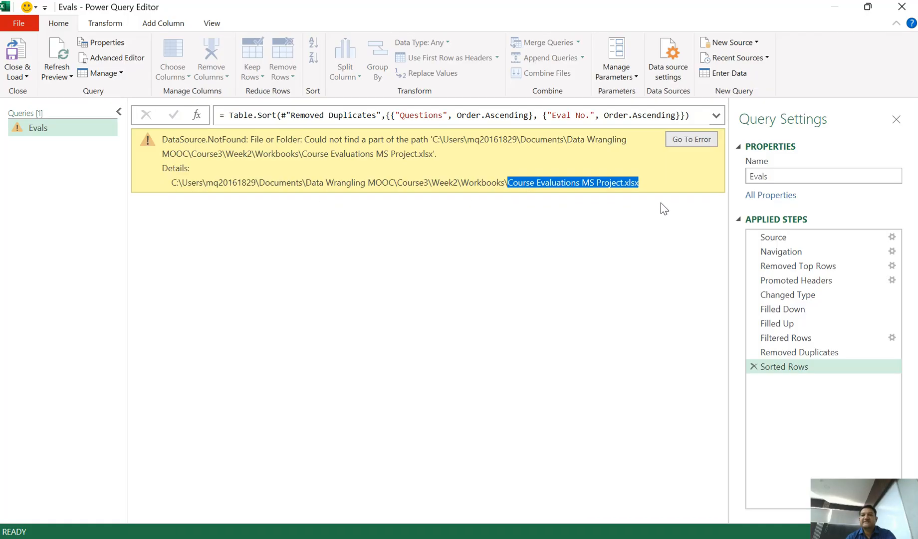
{"action": "left_click", "coordinate": [651, 191]}
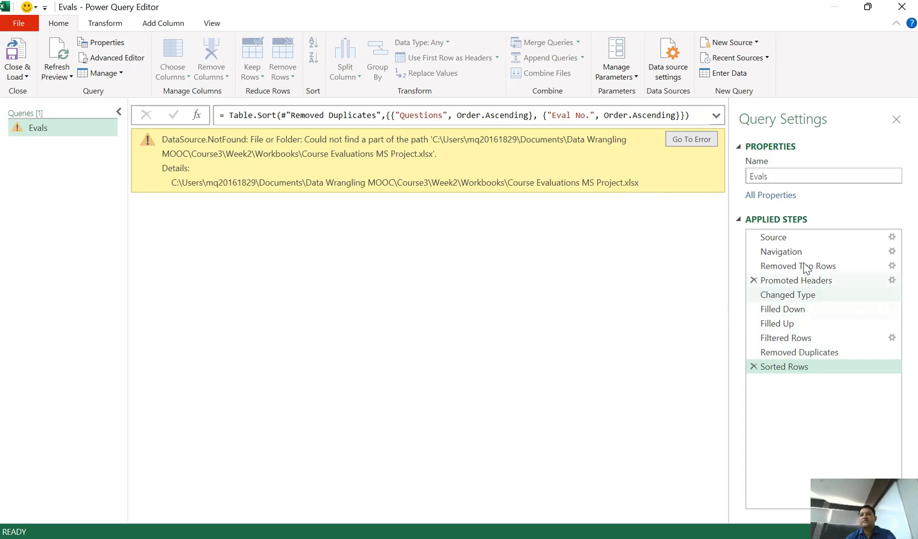
Repoint the query's Source step to Course Evaluations MS Project.xlsx in the Desktop subfolder EPT SERIES\EPT - UNIT - 2.
{"action": "left_click", "coordinate": [892, 237]}
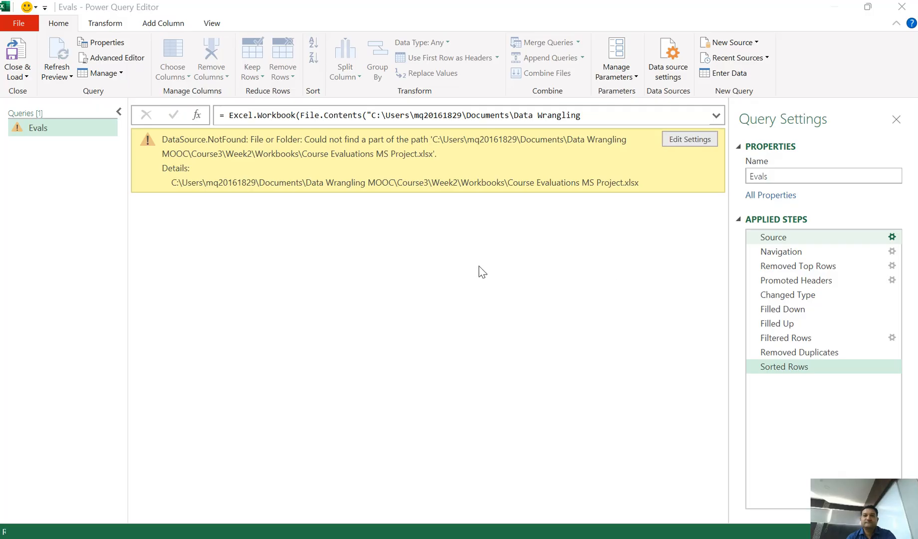
{"action": "left_click", "coordinate": [549, 264]}
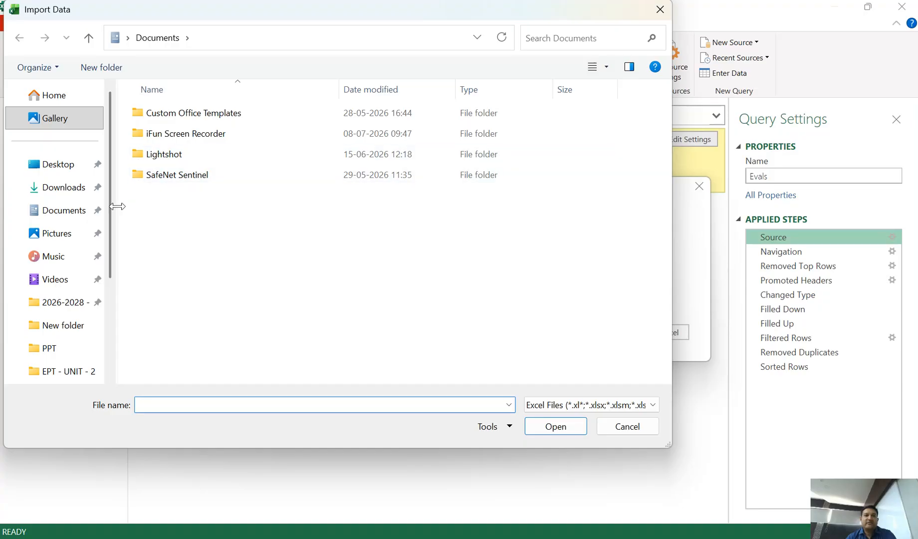
{"action": "left_click", "coordinate": [59, 167]}
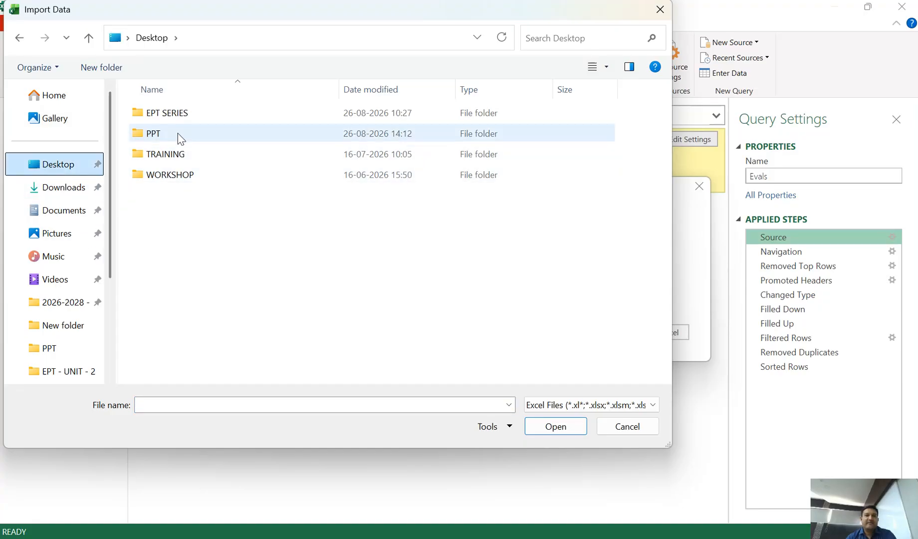
{"action": "double_click", "coordinate": [180, 120]}
{"action": "double_click", "coordinate": [180, 134]}
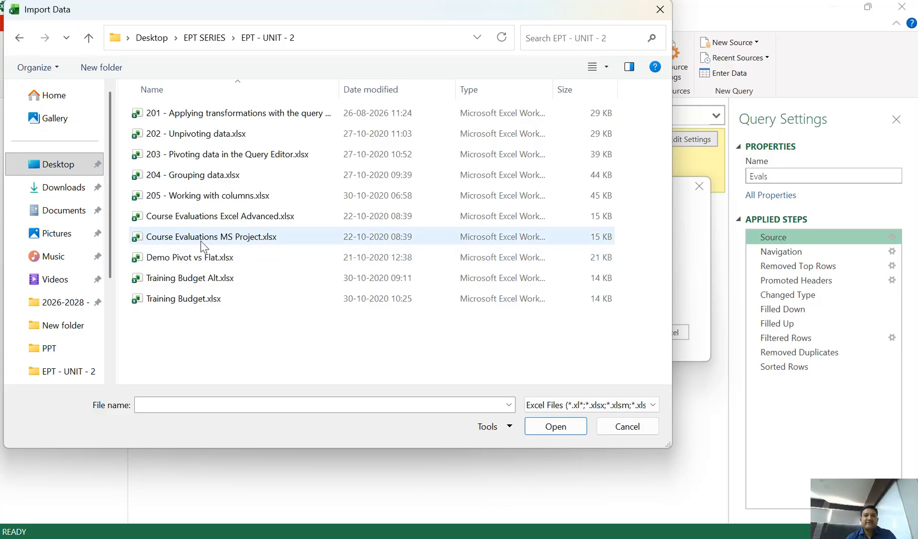
{"action": "left_click", "coordinate": [215, 238]}
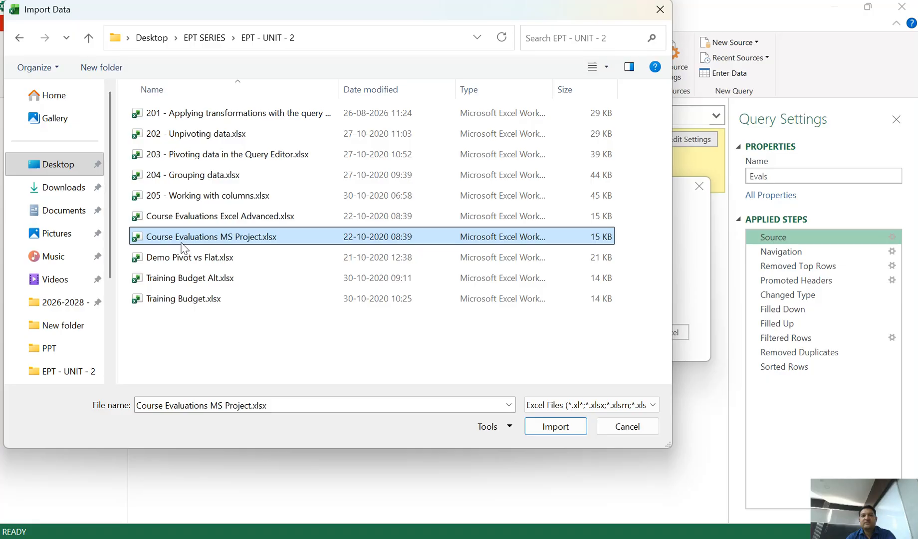
{"action": "left_click", "coordinate": [549, 429]}
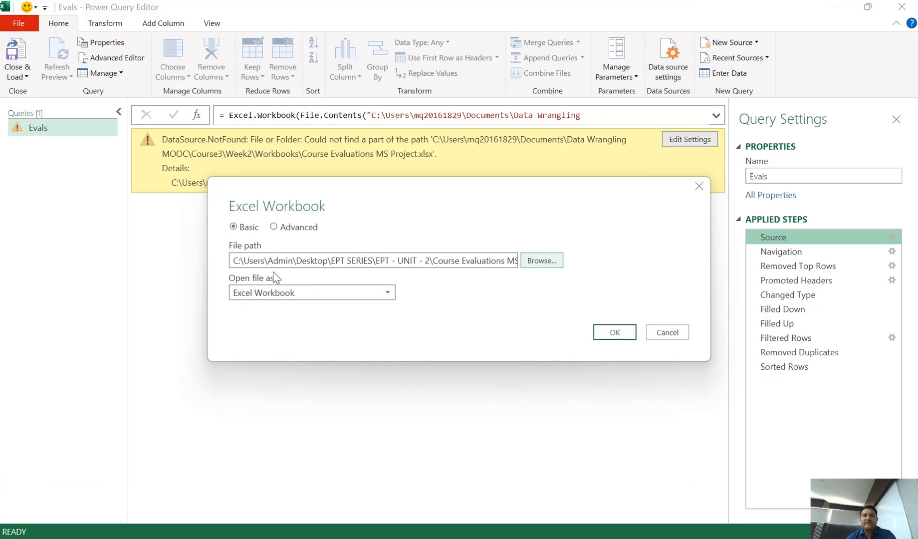
{"action": "left_click", "coordinate": [611, 332]}
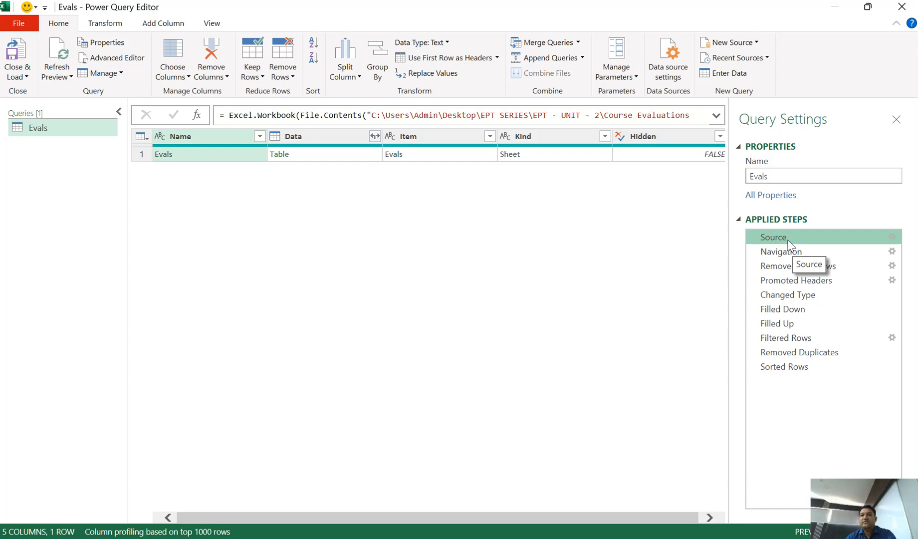
Change the data type of the Eval No. column to Text, following the Sorted Rows step.
{"action": "left_click", "coordinate": [799, 370]}
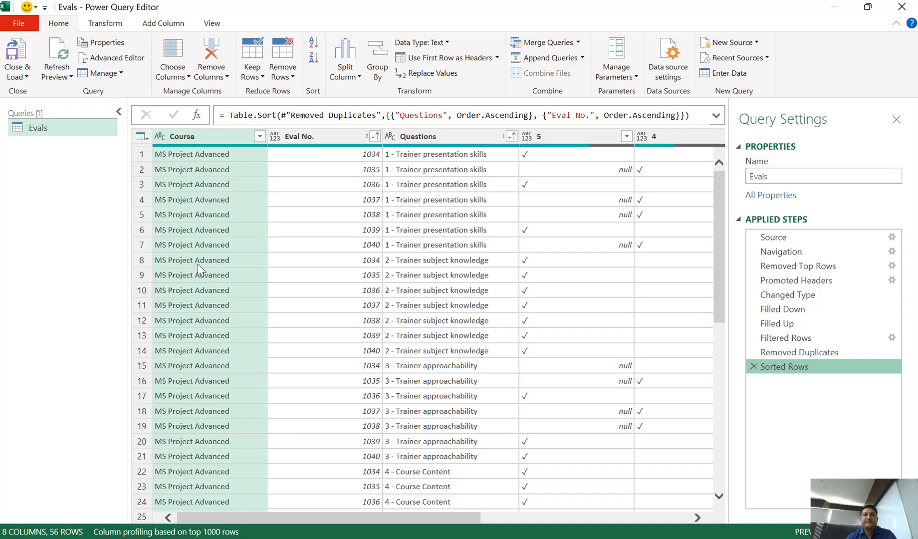
{"action": "left_click", "coordinate": [320, 140]}
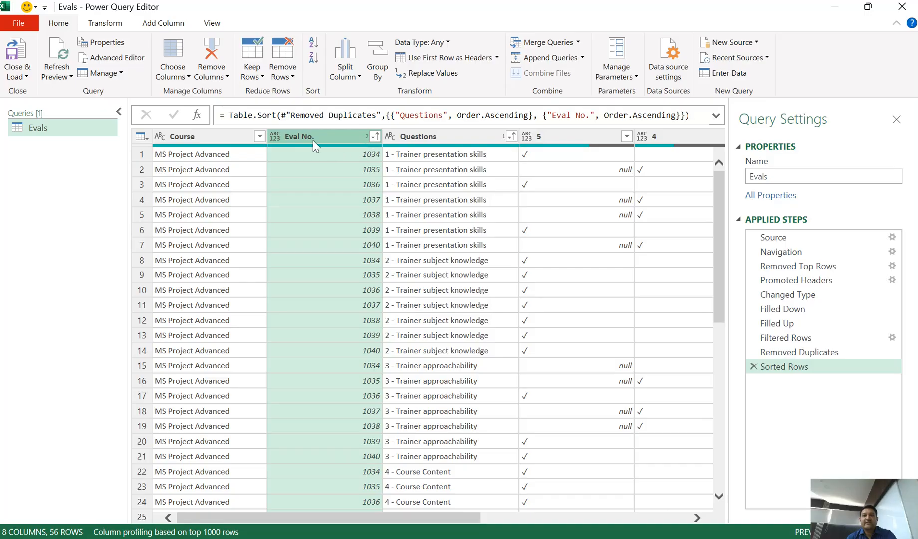
{"action": "left_click", "coordinate": [275, 136]}
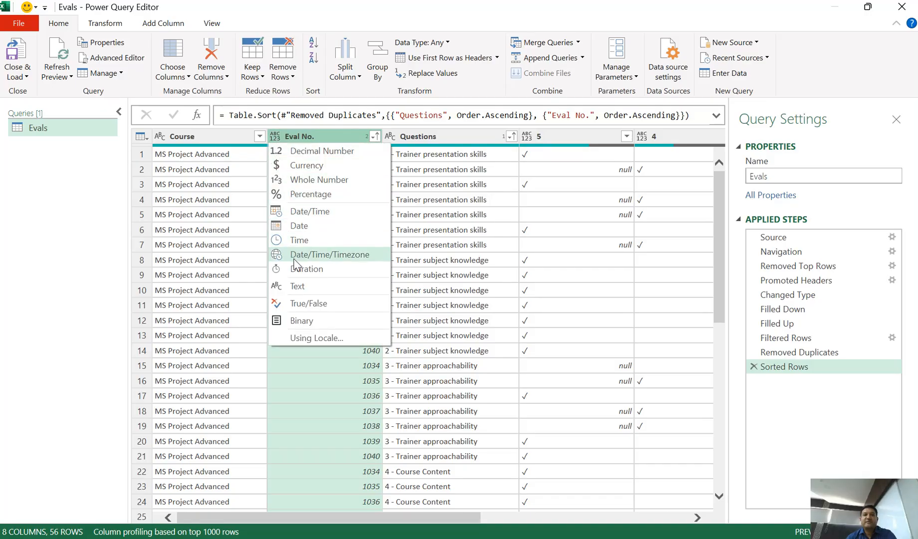
{"action": "left_click", "coordinate": [300, 287]}
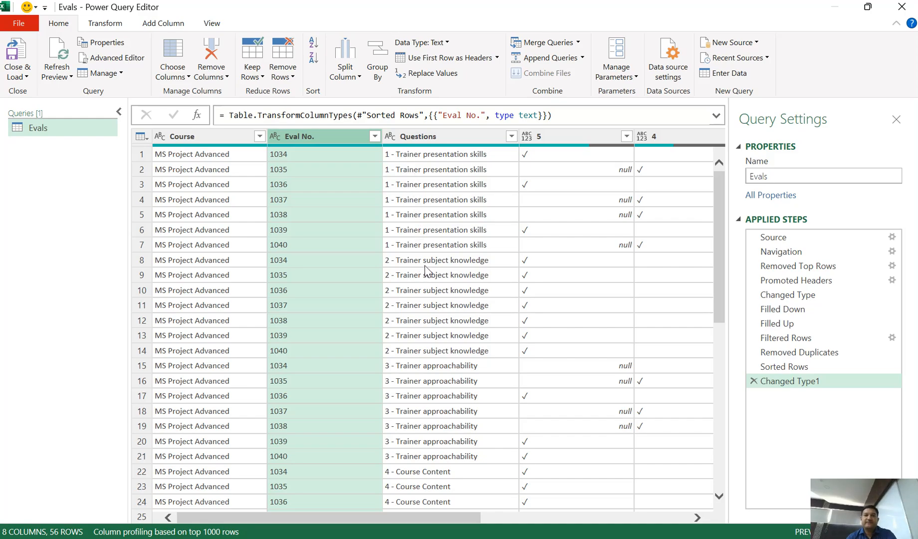
Examine how the ratings are spread over columns 5 to 1 for each question.
{"action": "left_click_drag", "start_coordinate": [460, 516], "coordinate": [576, 529]}
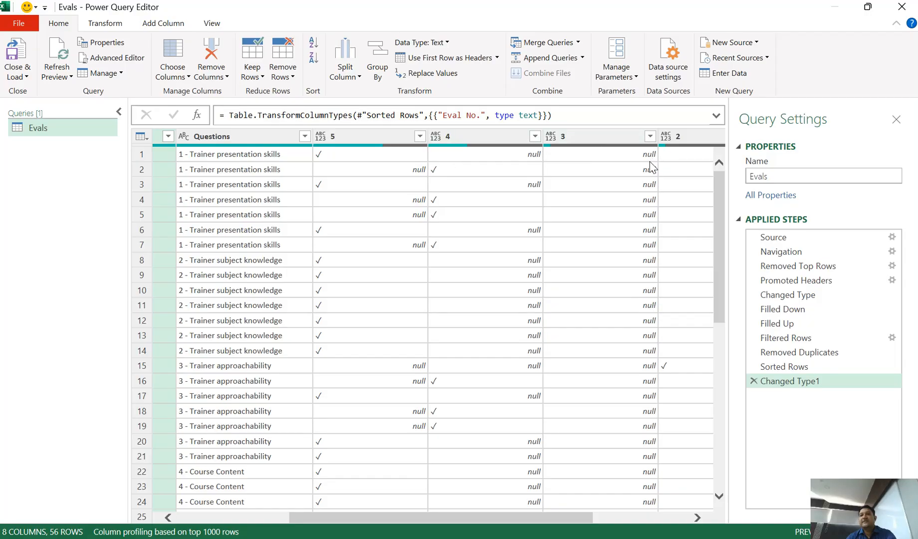
{"action": "left_click_drag", "start_coordinate": [543, 514], "coordinate": [586, 514]}
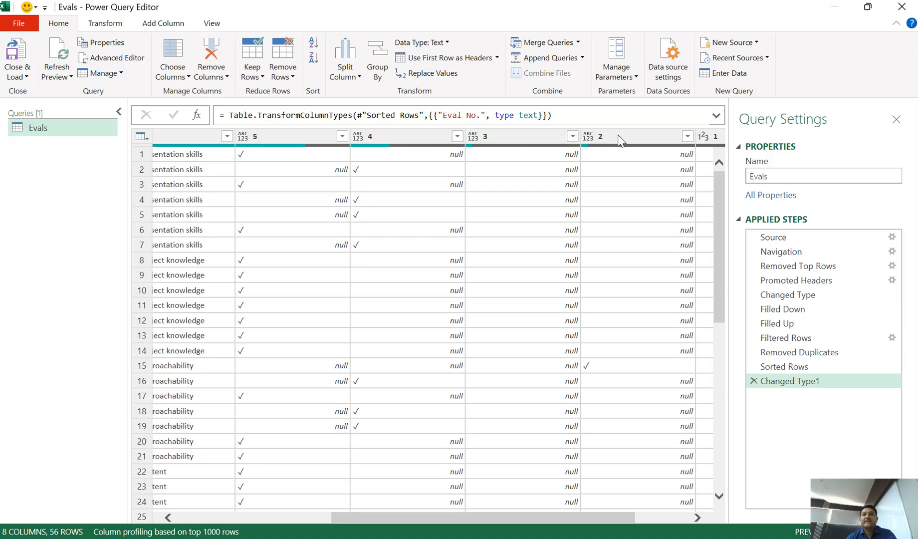
{"action": "left_click_drag", "start_coordinate": [562, 516], "coordinate": [528, 515]}
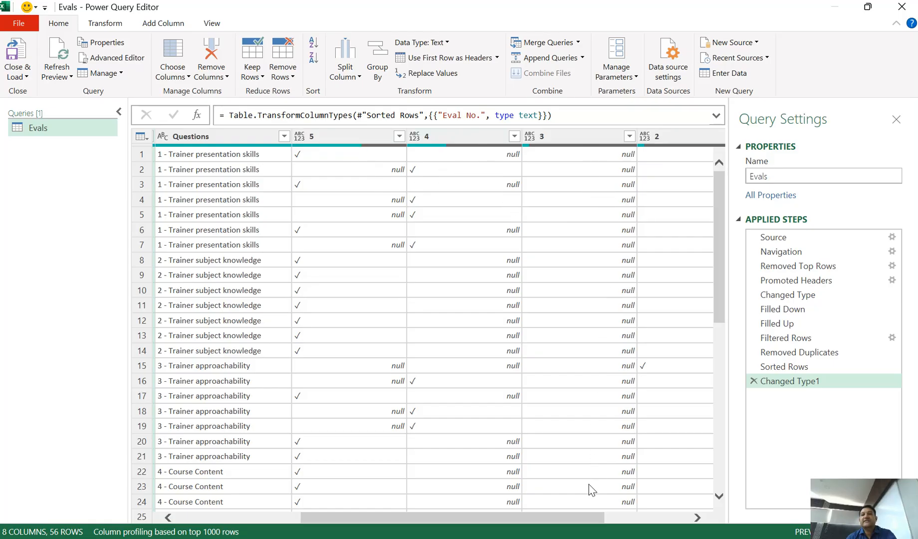
{"action": "left_click_drag", "start_coordinate": [574, 517], "coordinate": [617, 518]}
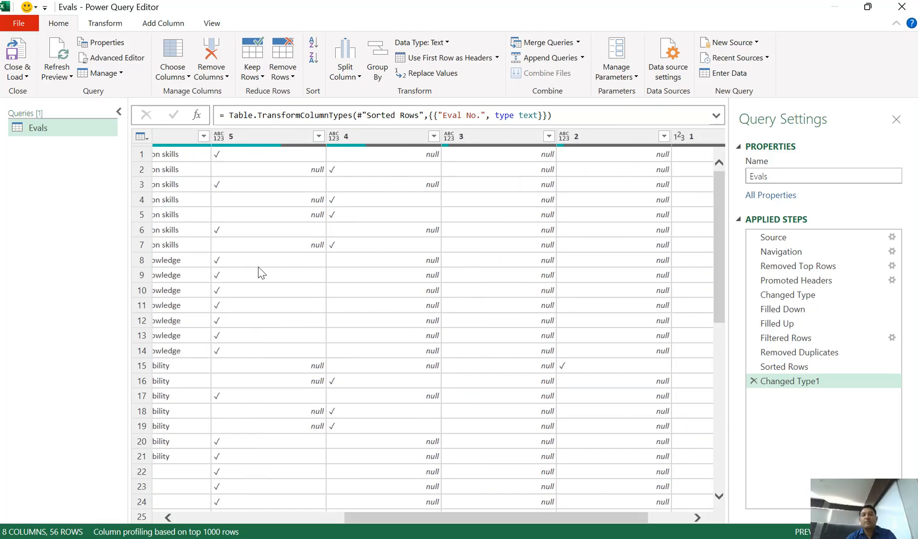
{"action": "left_click_drag", "start_coordinate": [437, 517], "coordinate": [364, 518]}
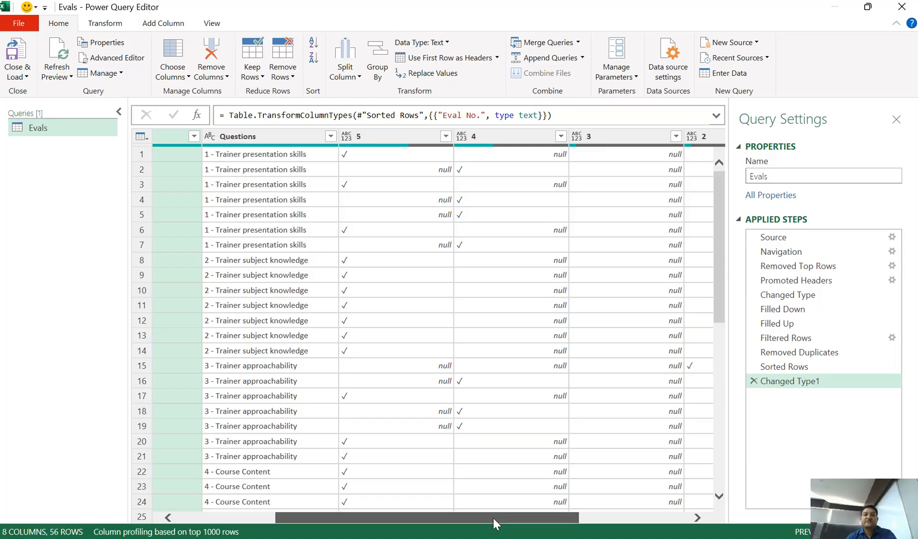
{"action": "left_click_drag", "start_coordinate": [493, 517], "coordinate": [401, 523]}
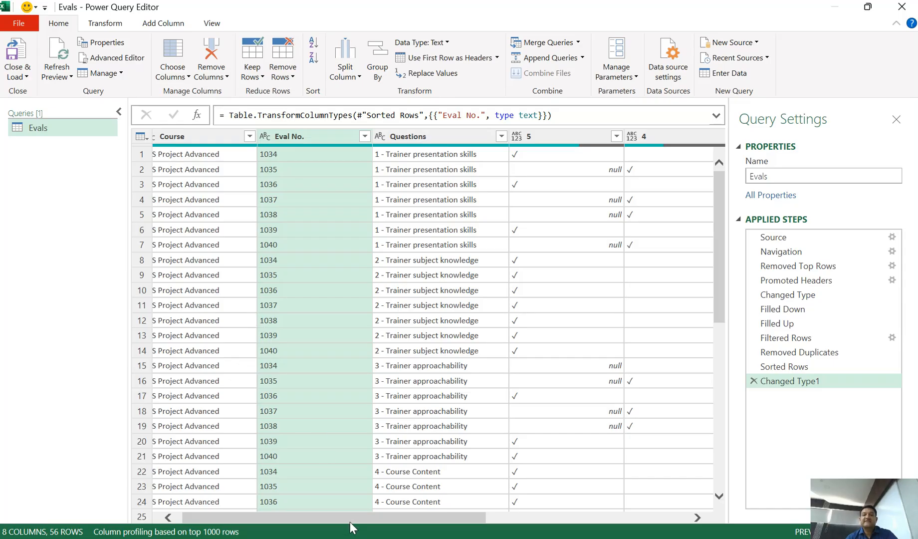
{"action": "left_click_drag", "start_coordinate": [350, 519], "coordinate": [319, 518]}
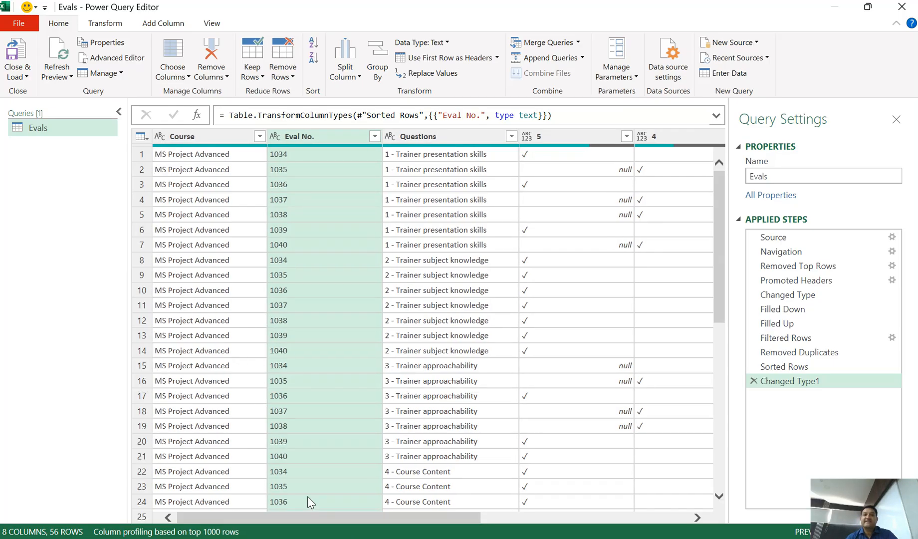
Unpivot all columns other than Course, Eval No. and Questions into attribute-value pairs.
{"action": "left_click", "coordinate": [201, 139]}
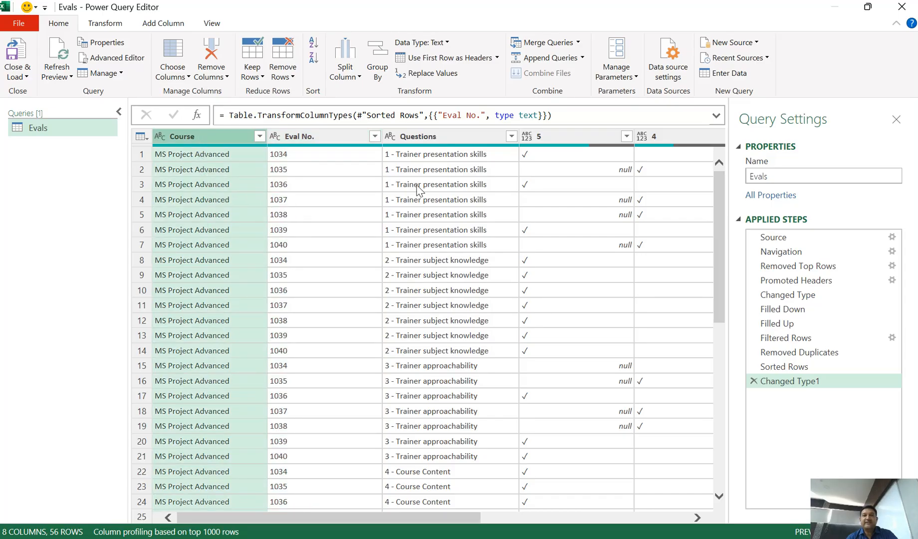
{"action": "left_click", "coordinate": [453, 140], "text": "shift"}
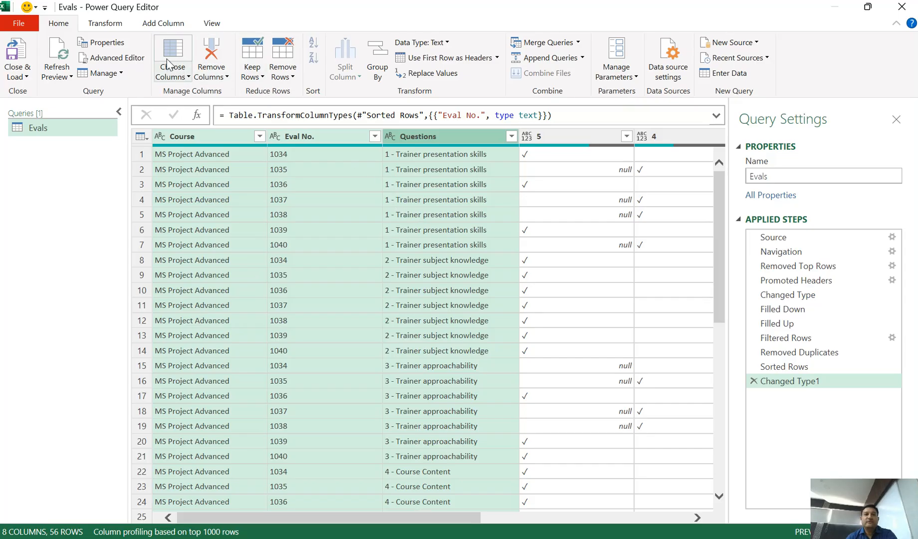
{"action": "left_click", "coordinate": [120, 26]}
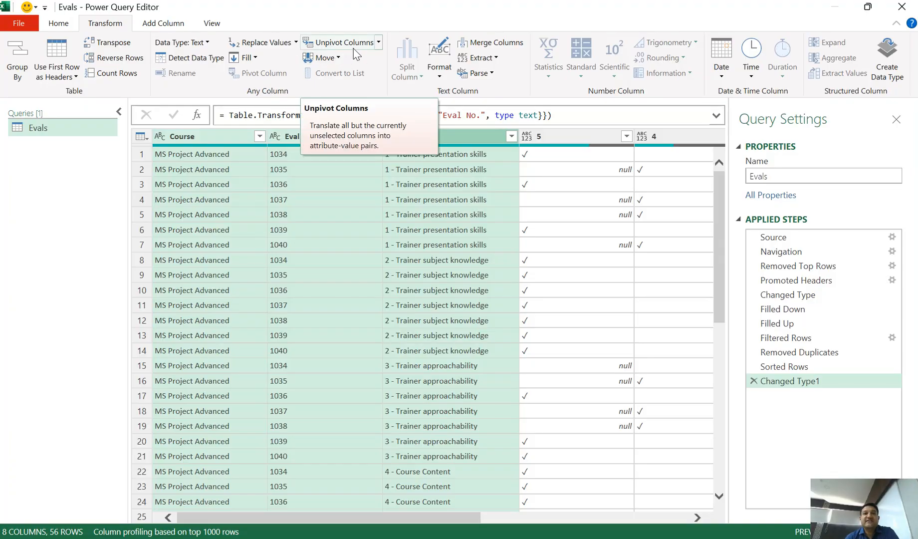
{"action": "left_click", "coordinate": [378, 43]}
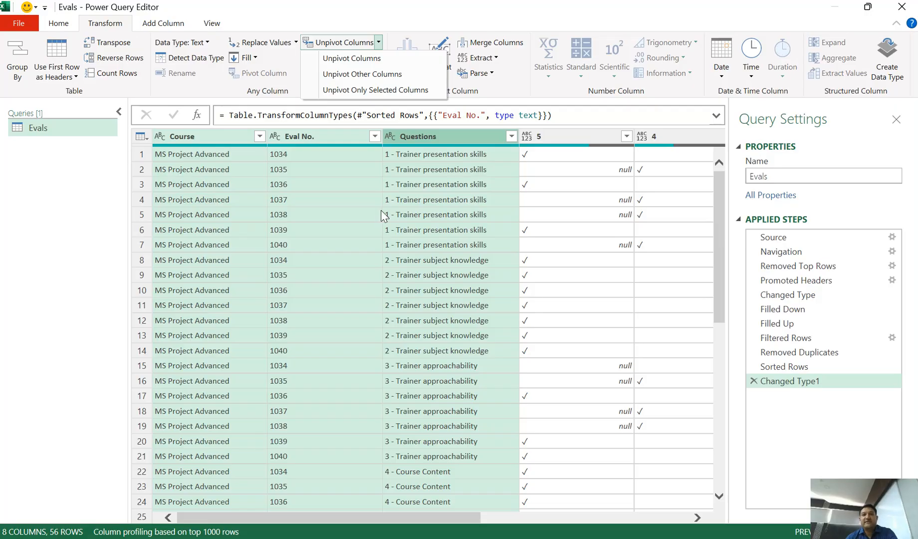
{"action": "left_click", "coordinate": [363, 78]}
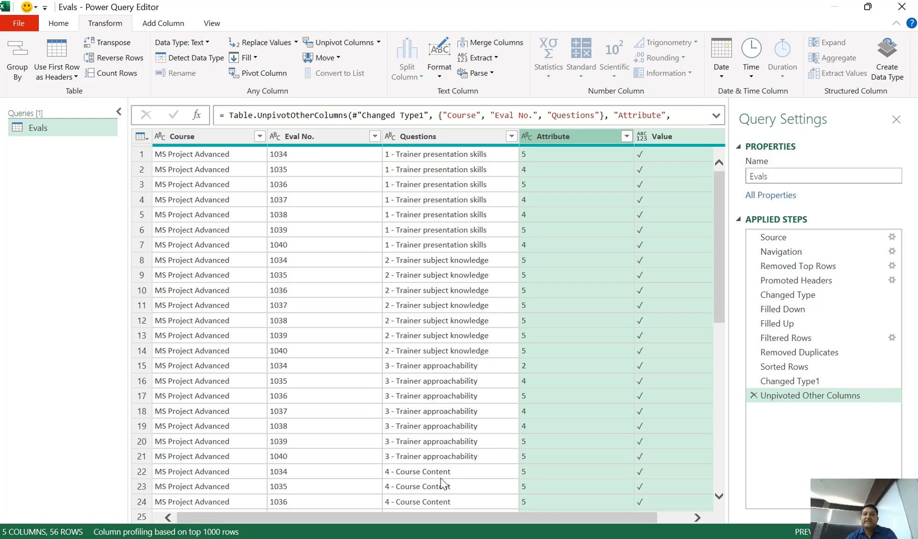
Remove the Value column holding the tick marks from the unpivoted Evals query.
{"action": "left_click_drag", "start_coordinate": [445, 517], "coordinate": [477, 517]}
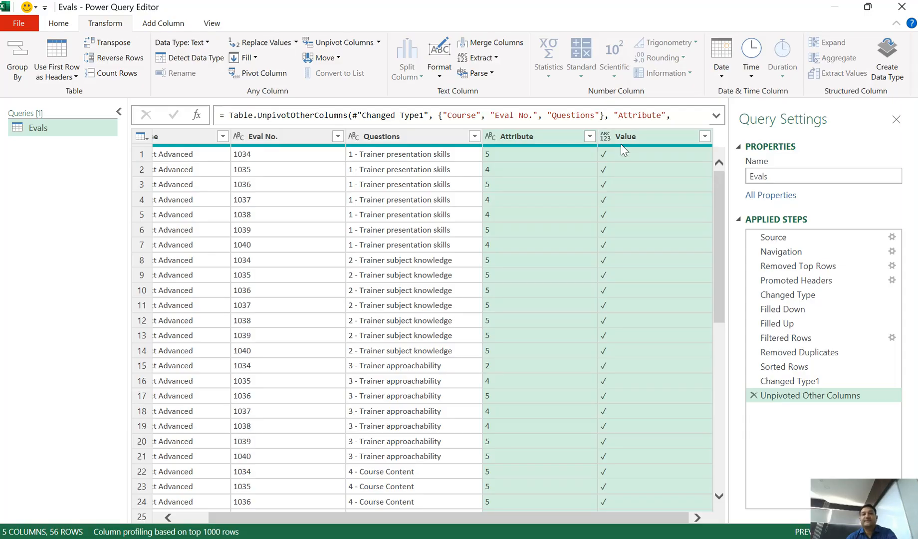
{"action": "left_click", "coordinate": [652, 142]}
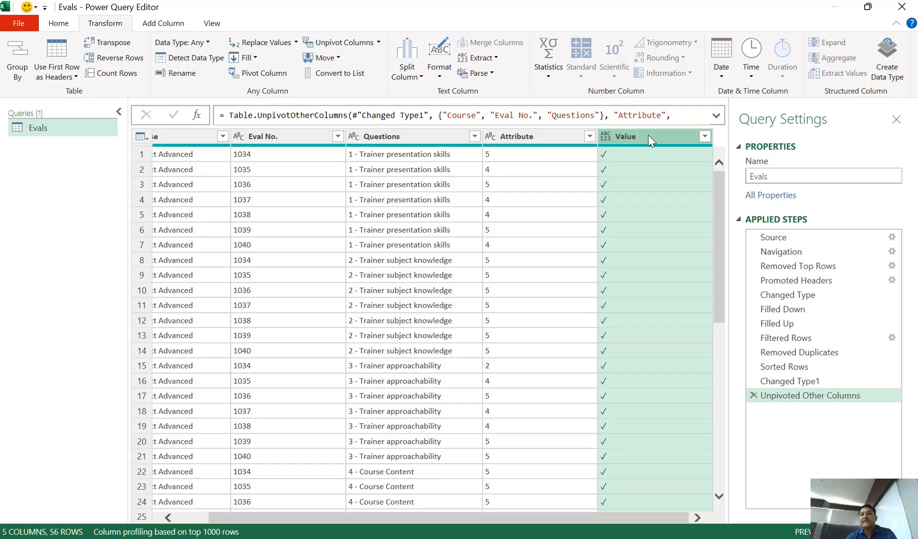
{"action": "right_click", "coordinate": [649, 136]}
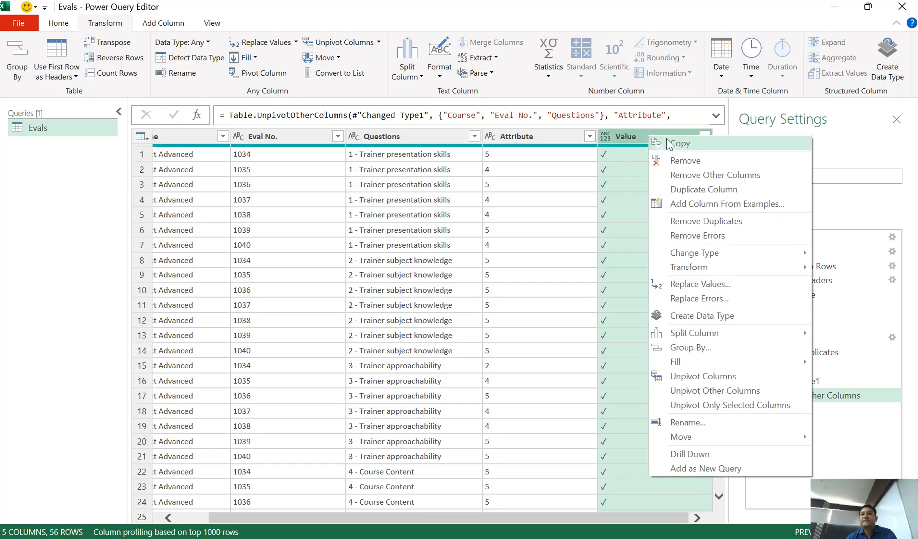
{"action": "left_click", "coordinate": [680, 162]}
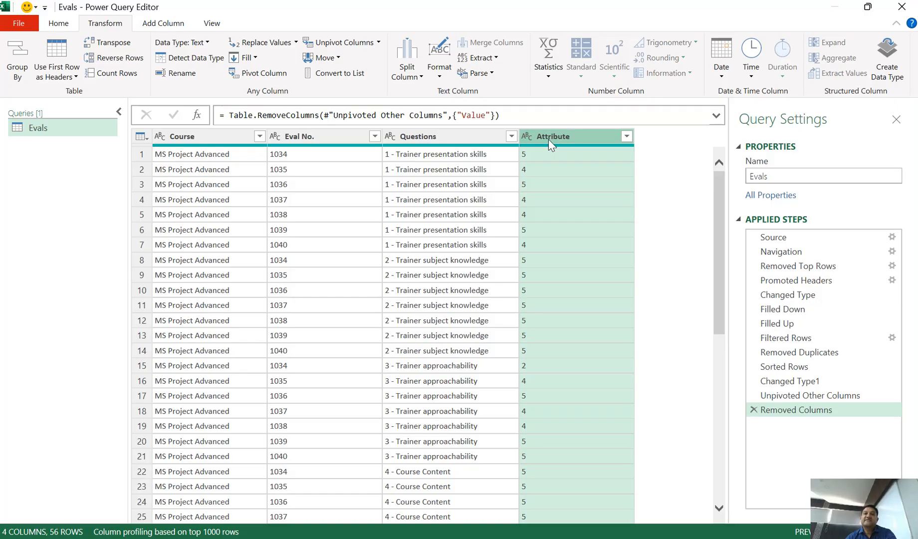
Change the Attribute column's data type to Whole Number and rename the column Rating.
{"action": "left_click", "coordinate": [527, 137]}
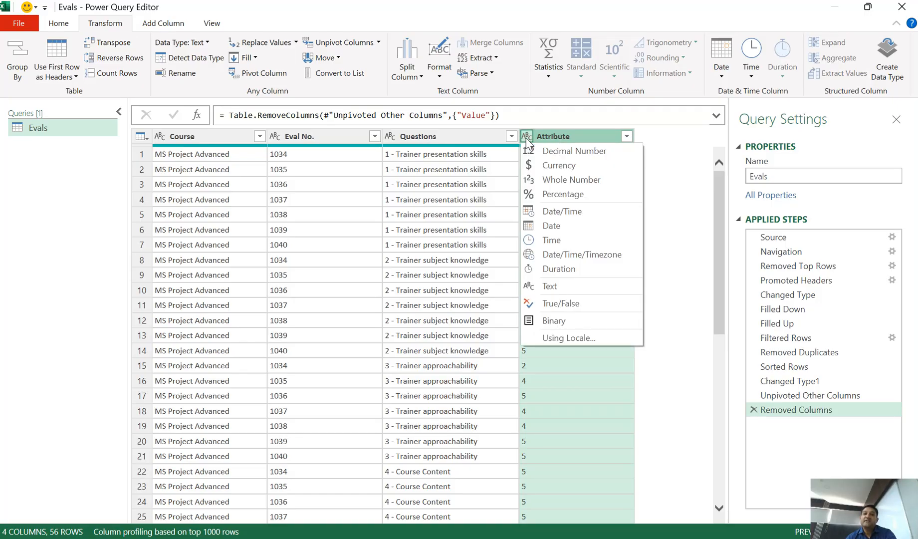
{"action": "left_click", "coordinate": [574, 180]}
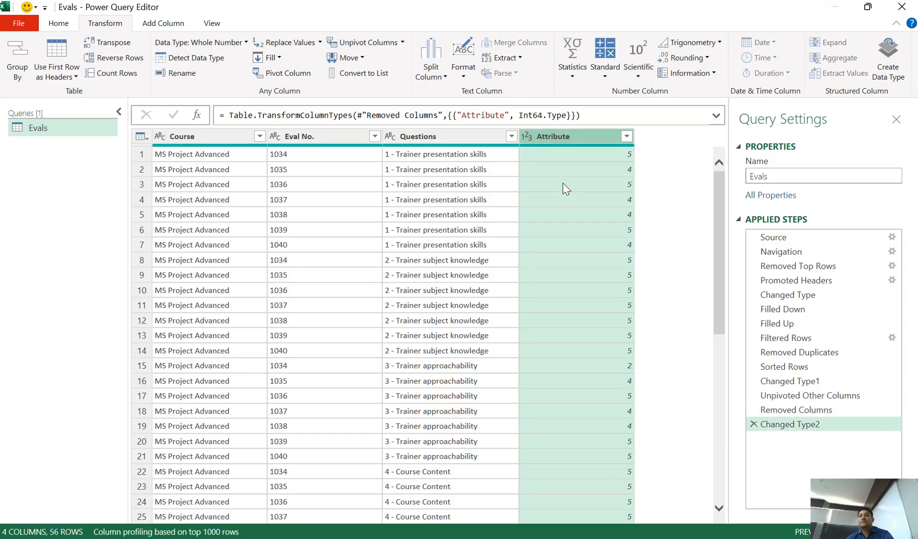
{"action": "right_click", "coordinate": [568, 140]}
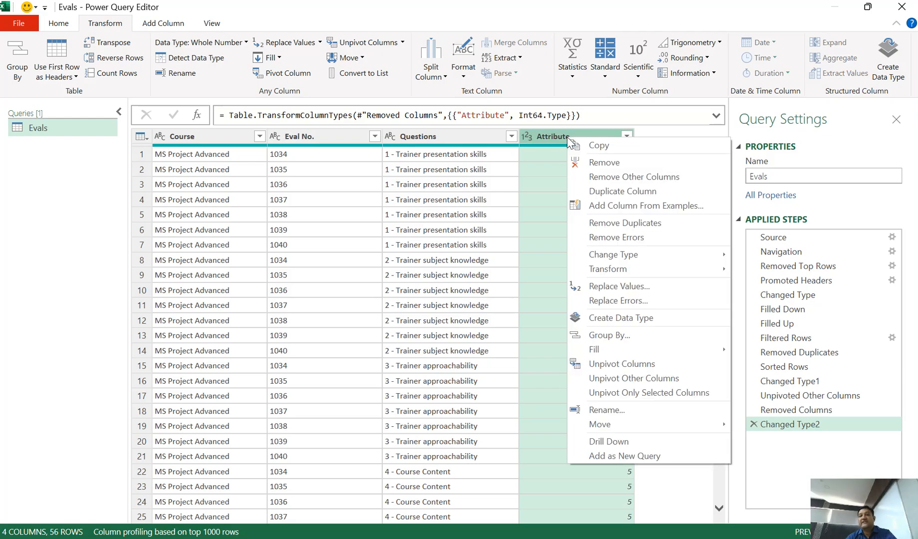
{"action": "left_click", "coordinate": [607, 410]}
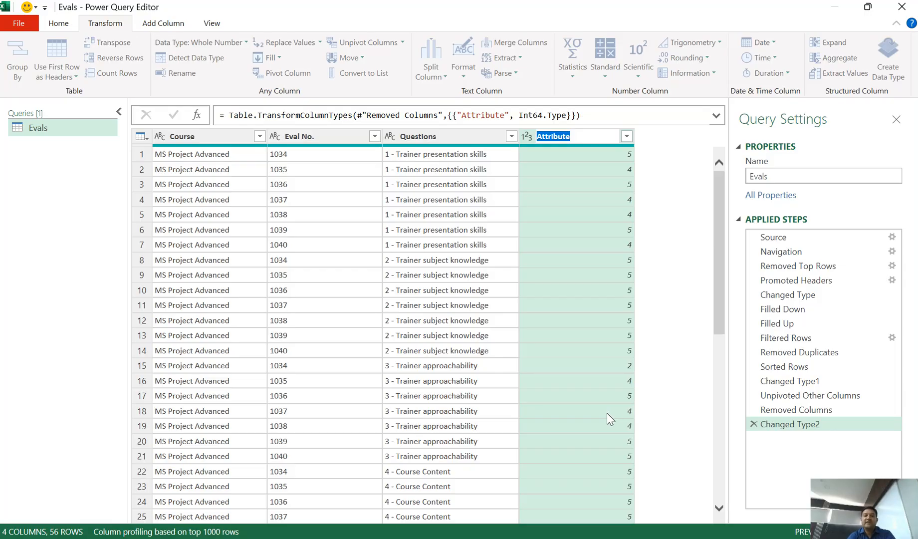
{"action": "type", "text": "Rating"}
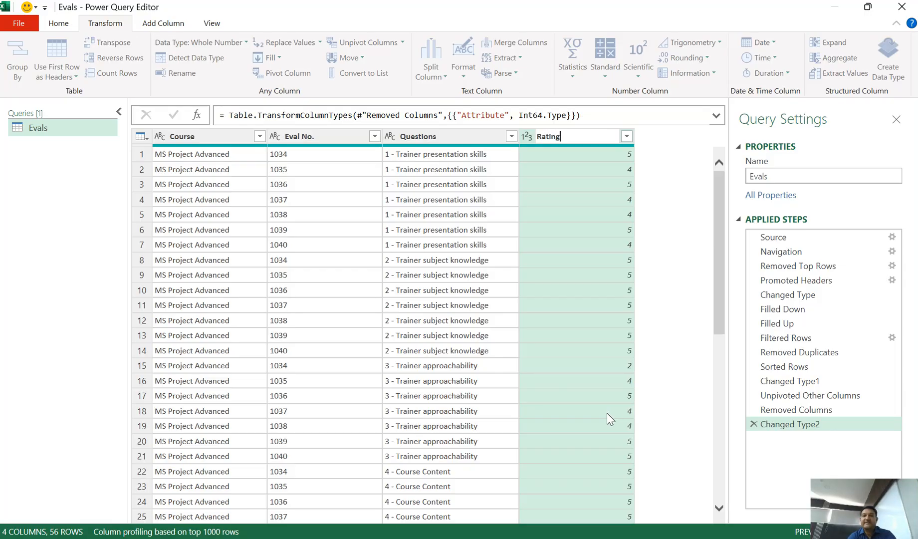
{"action": "key", "text": "Return"}
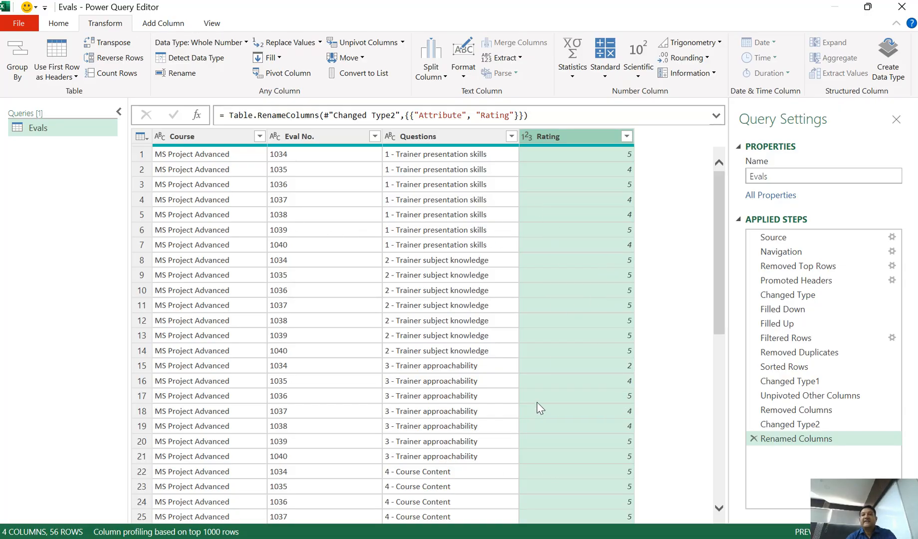
Check the transformed rows, and close and load the Evals query back to the worksheet.
{"action": "scroll", "coordinate": [532, 384], "scroll_direction": "down", "scroll_amount": 1}
{"action": "scroll", "coordinate": [530, 384], "scroll_direction": "down", "scroll_amount": 10}
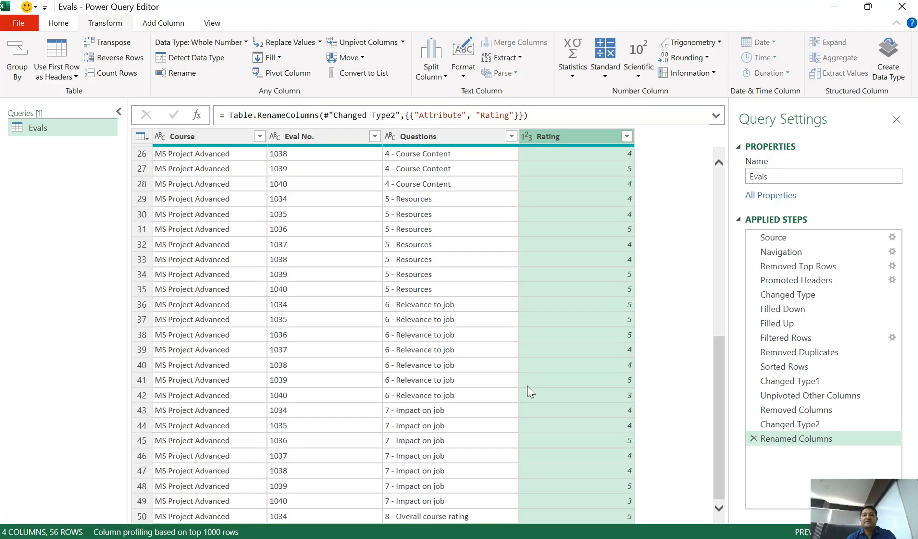
{"action": "scroll", "coordinate": [531, 392], "scroll_direction": "down", "scroll_amount": 1}
{"action": "scroll", "coordinate": [530, 393], "scroll_direction": "up", "scroll_amount": 10}
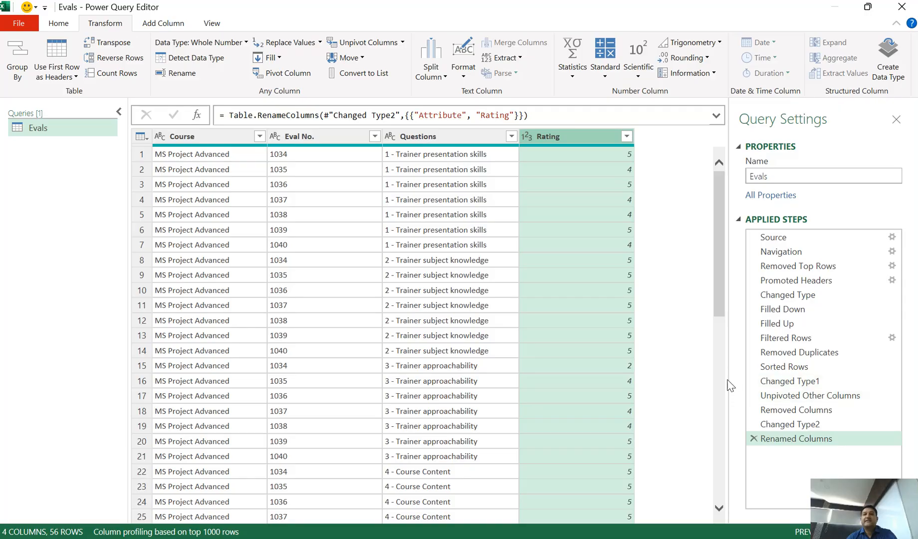
{"action": "left_click", "coordinate": [58, 24]}
{"action": "left_click", "coordinate": [23, 75]}
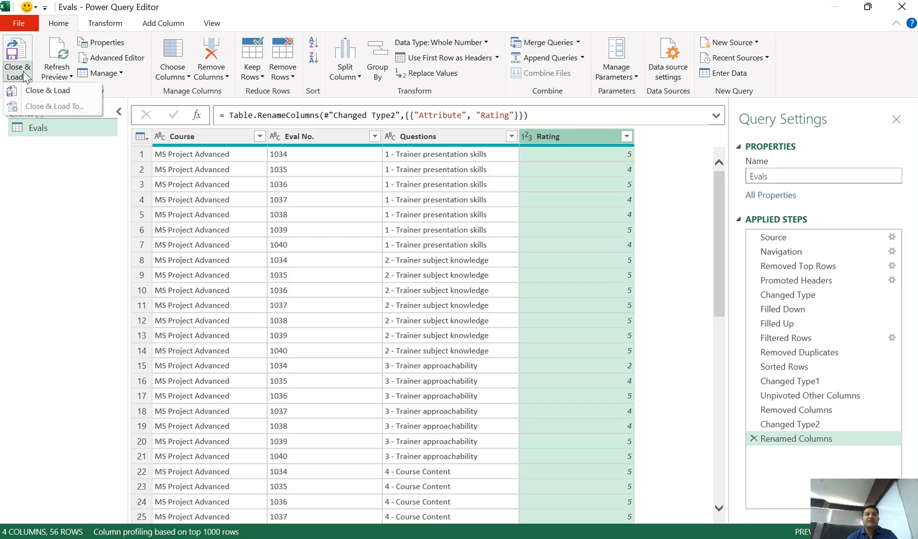
{"action": "left_click", "coordinate": [56, 92]}
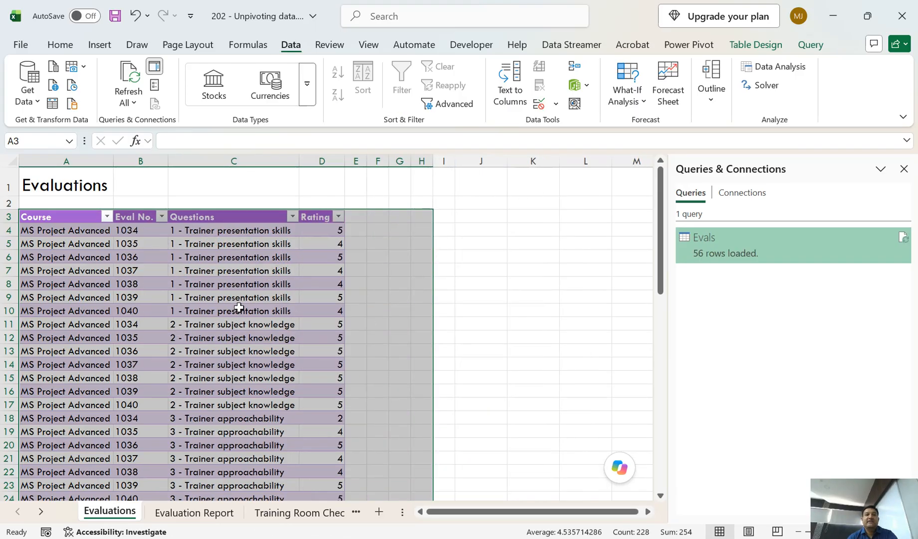
Delete the empty worksheet columns E to J beside the loaded table on the Evaluations sheet.
{"action": "scroll", "coordinate": [240, 308], "scroll_direction": "down", "scroll_amount": 3}
{"action": "left_click", "coordinate": [267, 322]}
{"action": "scroll", "coordinate": [267, 319], "scroll_direction": "down", "scroll_amount": 11}
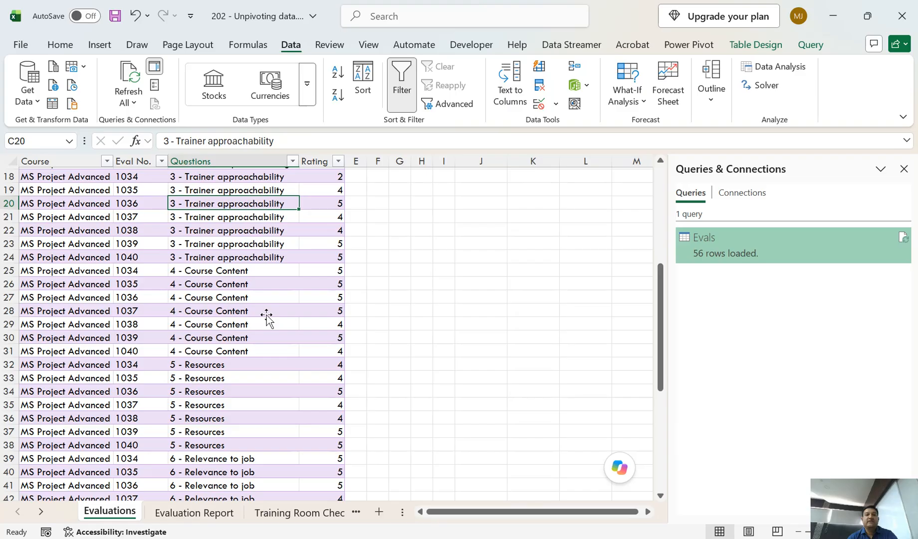
{"action": "scroll", "coordinate": [266, 316], "scroll_direction": "up", "scroll_amount": 6}
{"action": "scroll", "coordinate": [266, 317], "scroll_direction": "up", "scroll_amount": 8}
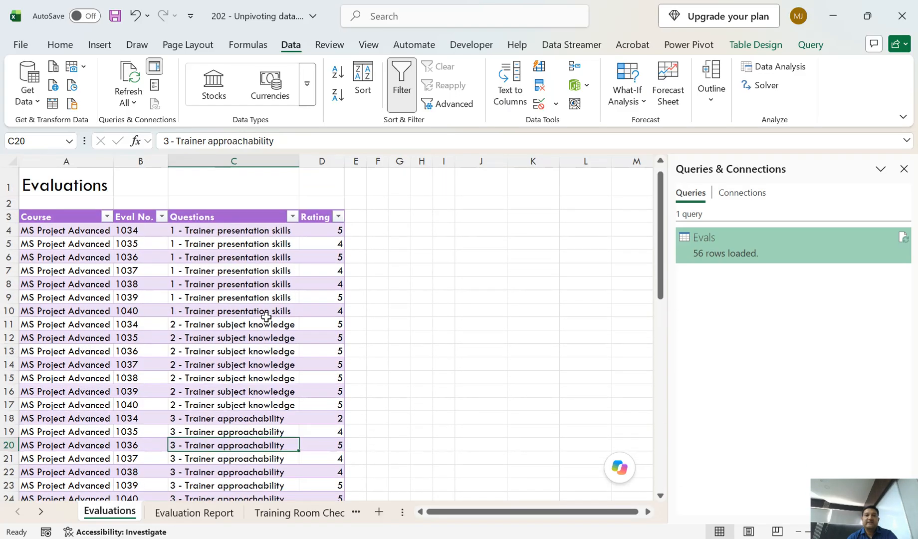
{"action": "left_click_drag", "start_coordinate": [354, 158], "coordinate": [467, 159]}
{"action": "right_click", "coordinate": [467, 159]}
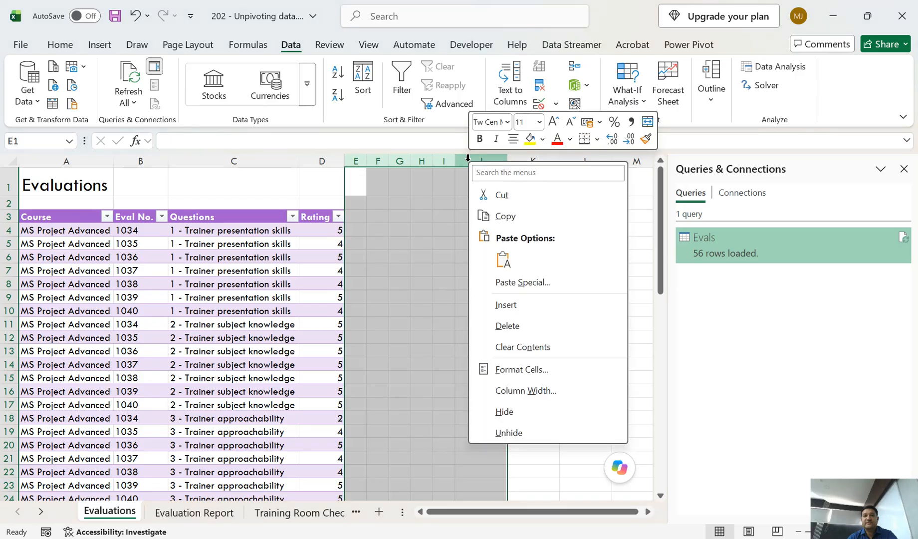
{"action": "left_click", "coordinate": [506, 325]}
{"action": "left_click", "coordinate": [383, 263]}
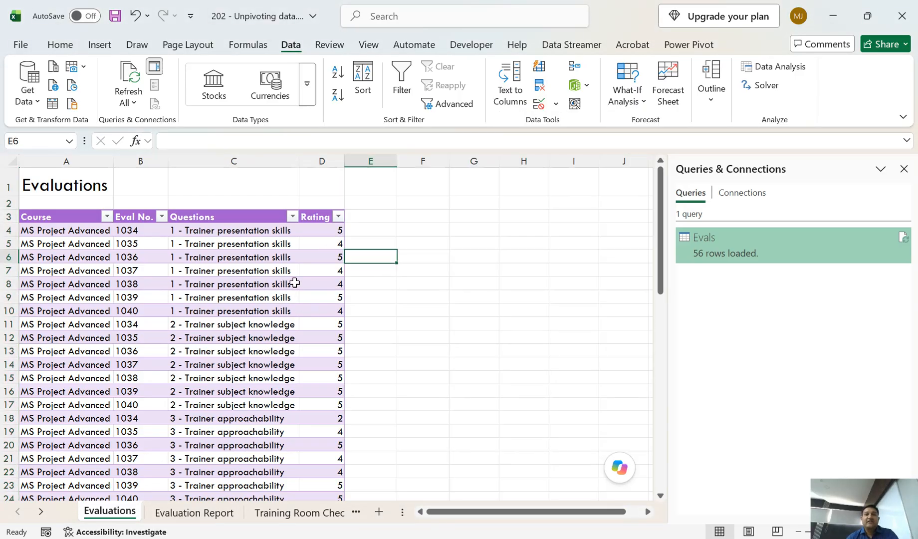
Create a PivotTable from the Evals table in cell C4 of the existing Evaluation Report worksheet.
{"action": "left_click", "coordinate": [286, 298]}
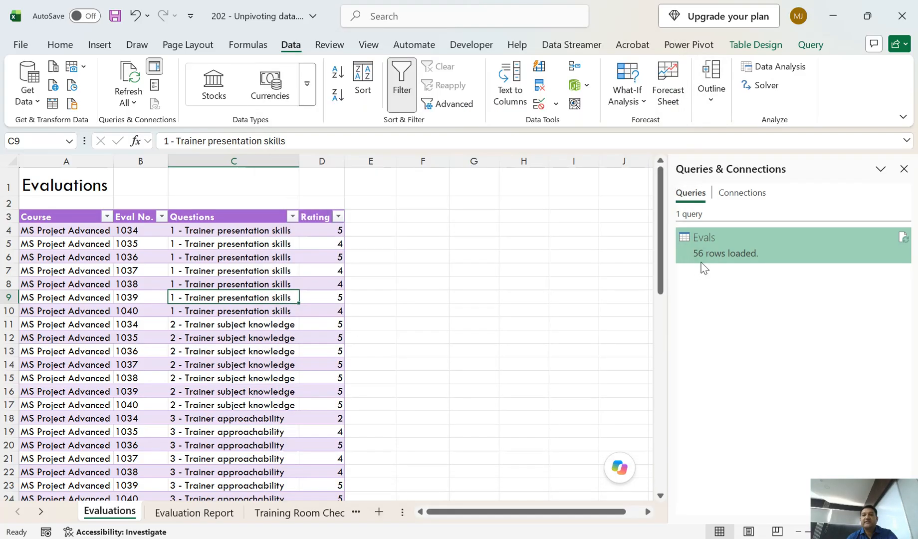
{"action": "left_click", "coordinate": [755, 44]}
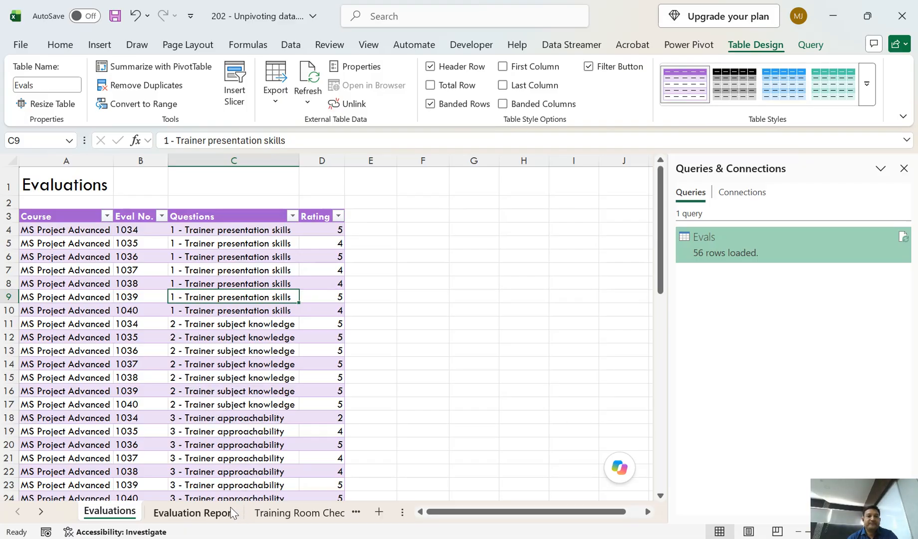
{"action": "left_click", "coordinate": [195, 513]}
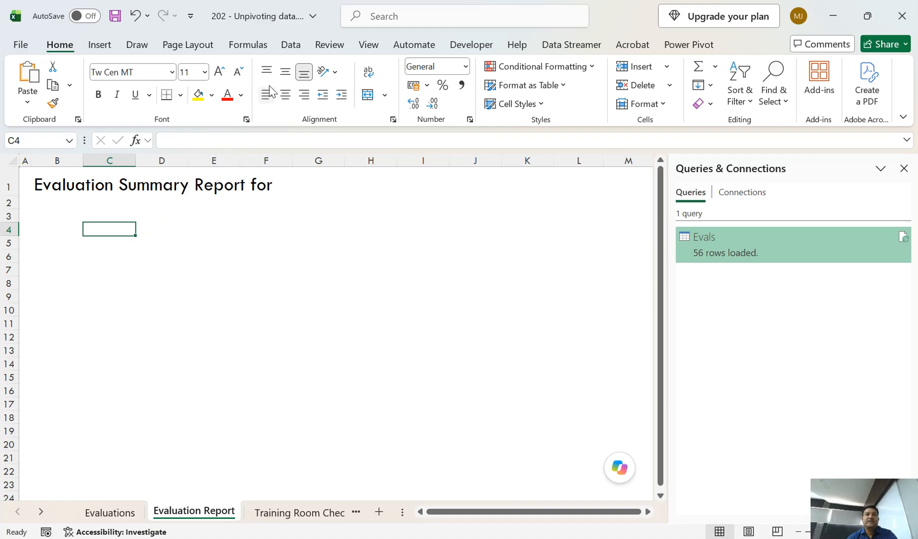
{"action": "left_click", "coordinate": [102, 48]}
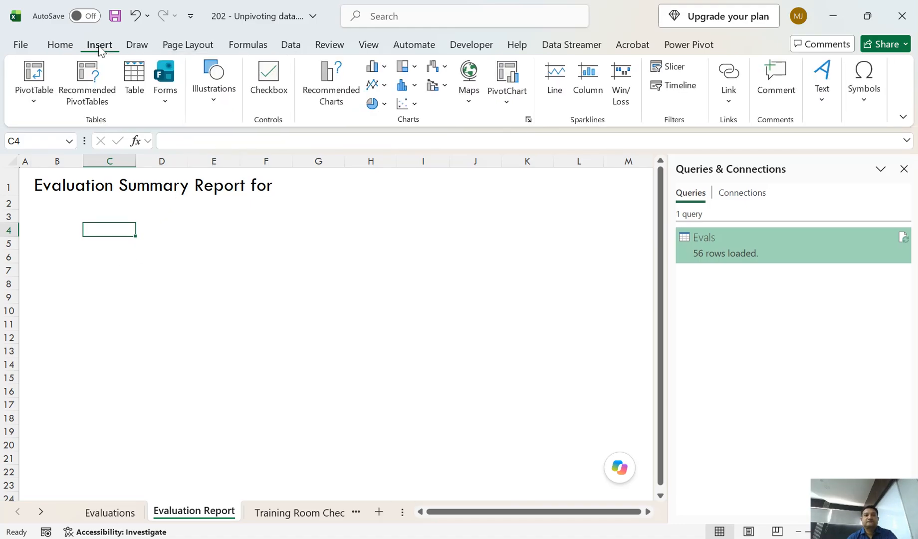
{"action": "left_click", "coordinate": [34, 75]}
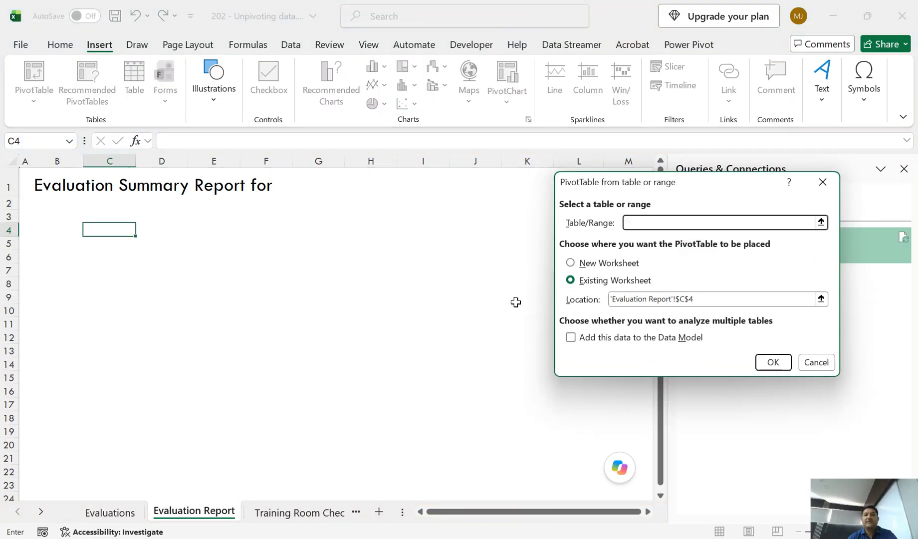
{"action": "left_click_drag", "start_coordinate": [689, 188], "coordinate": [487, 212]}
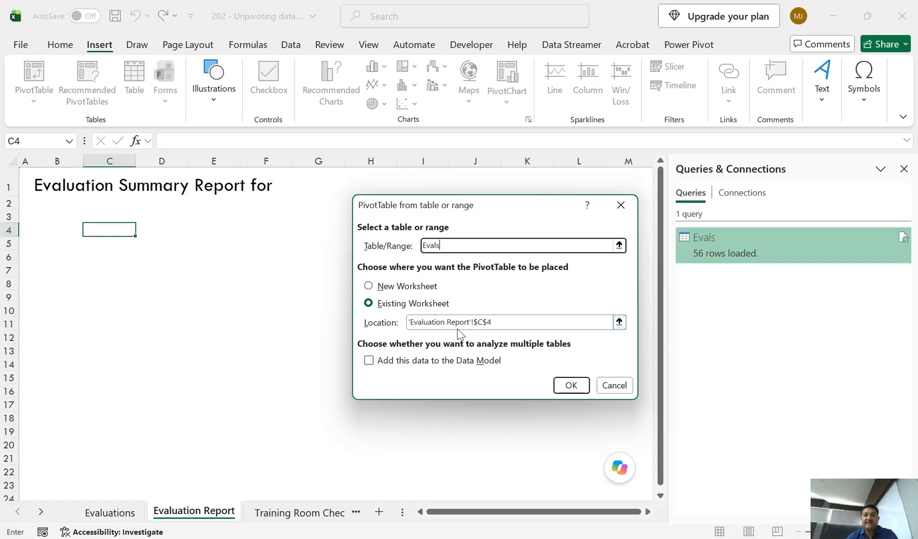
{"action": "left_click", "coordinate": [570, 386]}
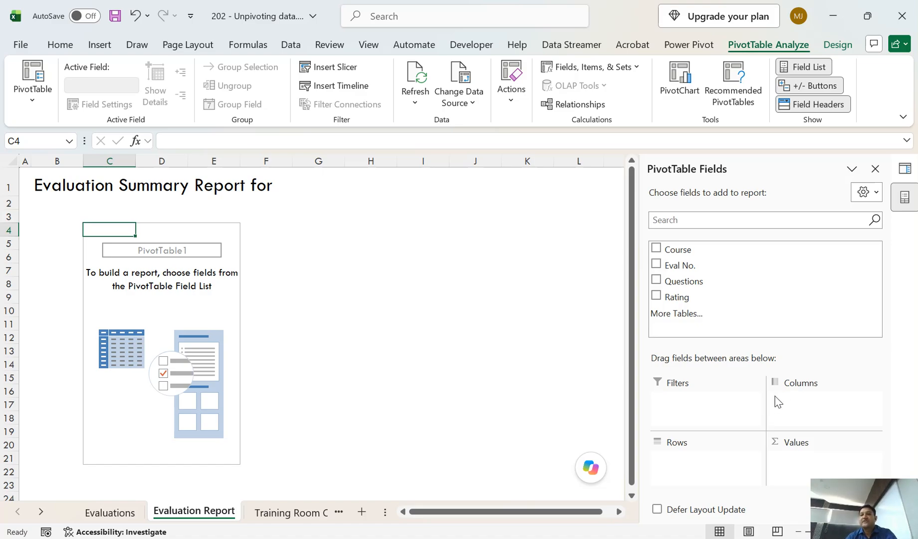
Add Rating to the PivotTable's values and Questions to its rows.
{"action": "left_click", "coordinate": [656, 296]}
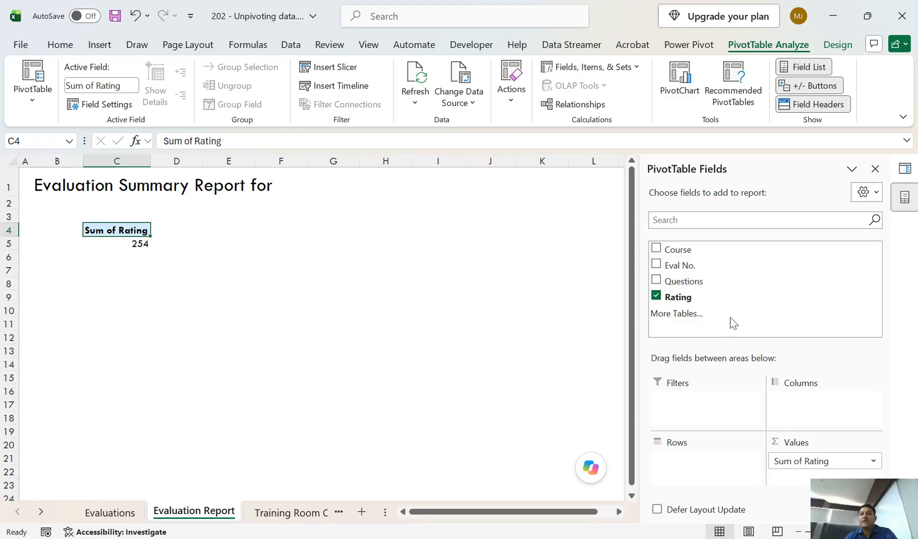
{"action": "left_click", "coordinate": [656, 280]}
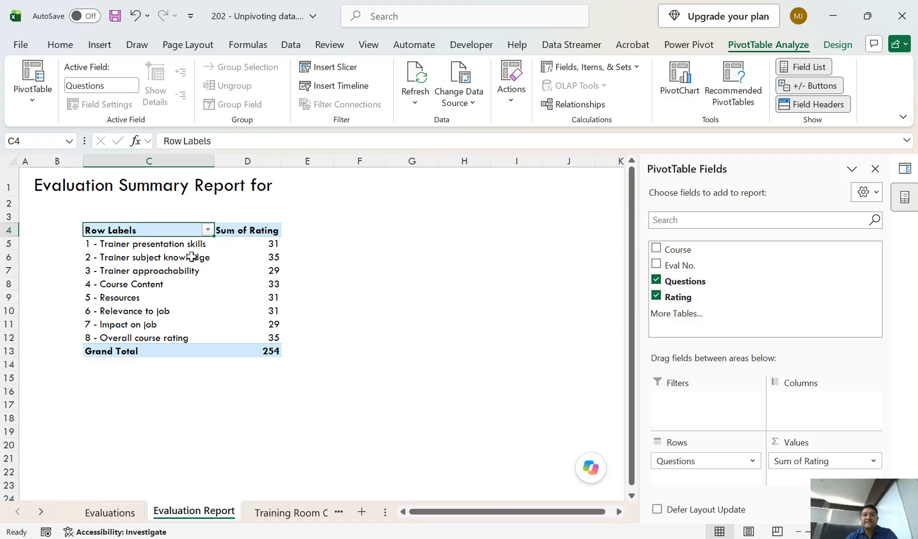
Compare the individual Trainer presentation skills ratings on the Evaluations sheet with that question's sum in the PivotTable.
{"action": "left_click", "coordinate": [110, 512]}
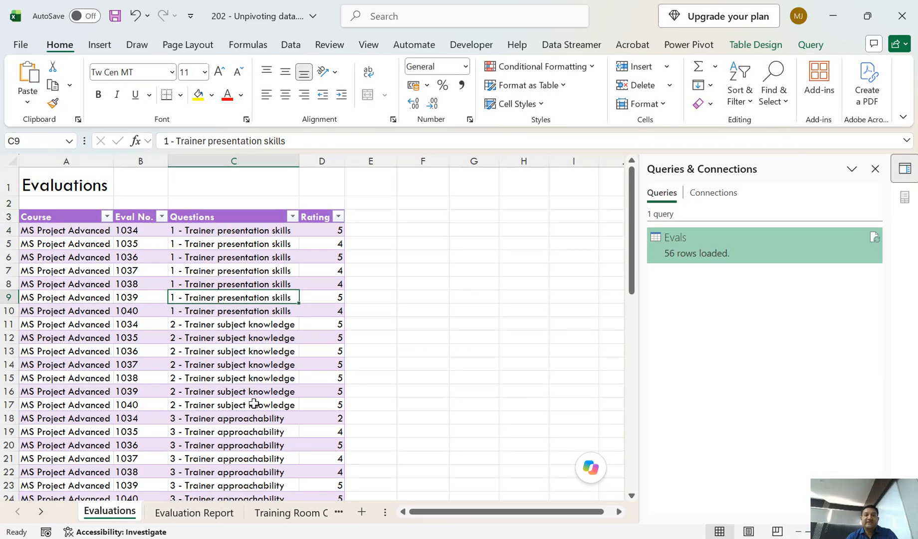
{"action": "left_click", "coordinate": [213, 232]}
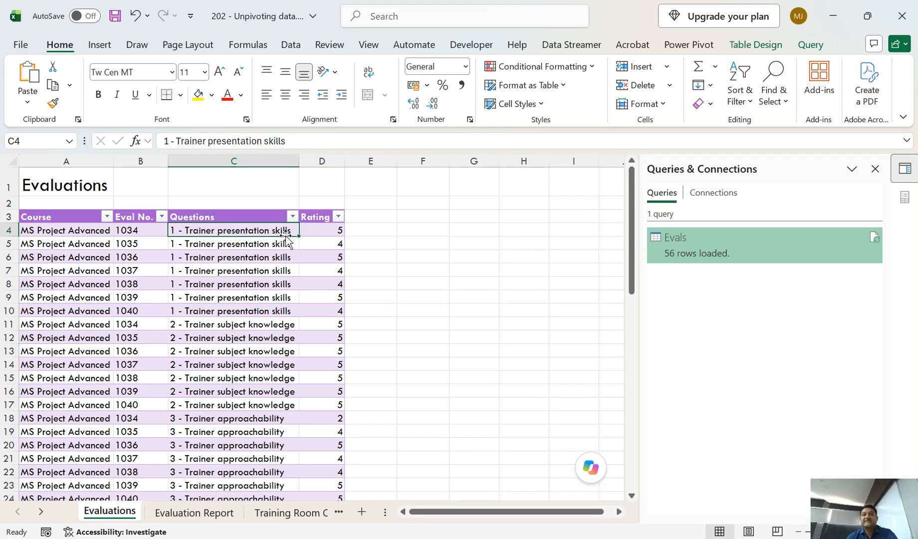
{"action": "left_click_drag", "start_coordinate": [319, 233], "coordinate": [314, 310]}
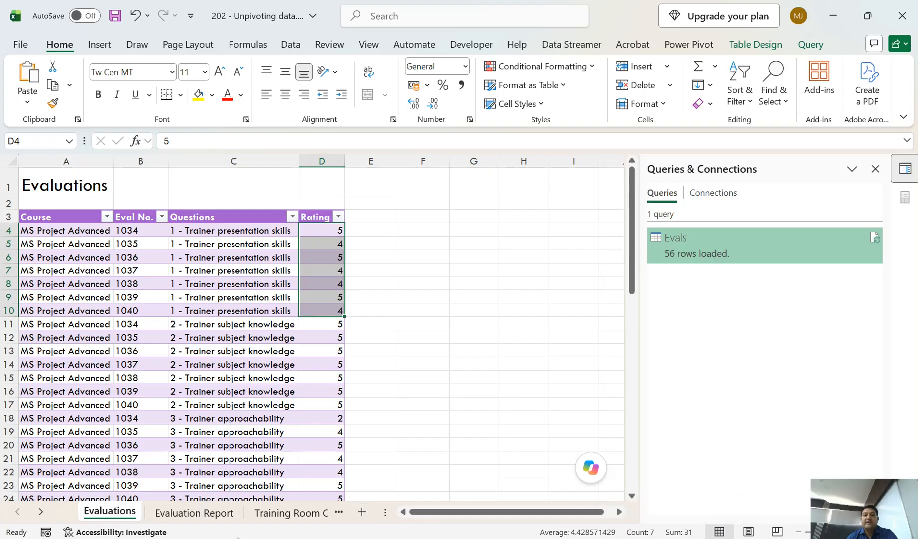
{"action": "left_click", "coordinate": [198, 516]}
{"action": "left_click", "coordinate": [273, 243]}
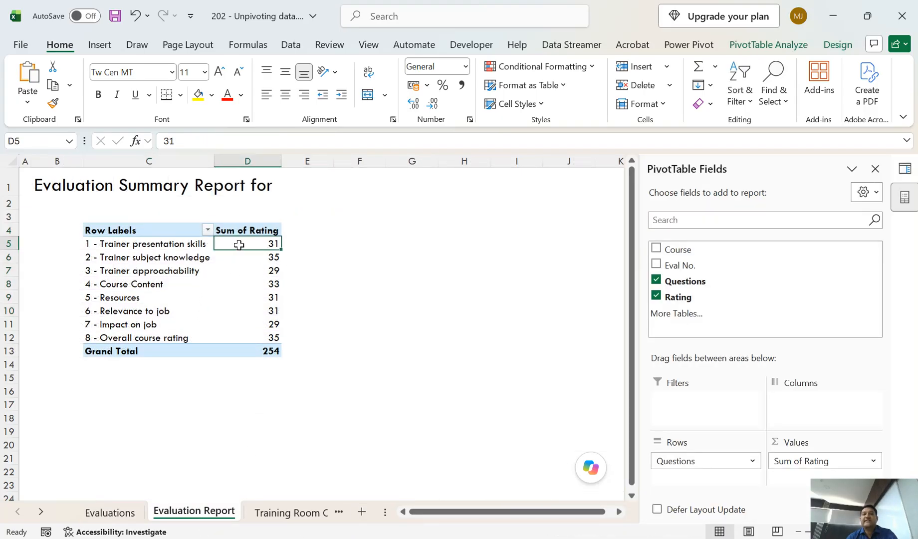
{"action": "left_click", "coordinate": [116, 246]}
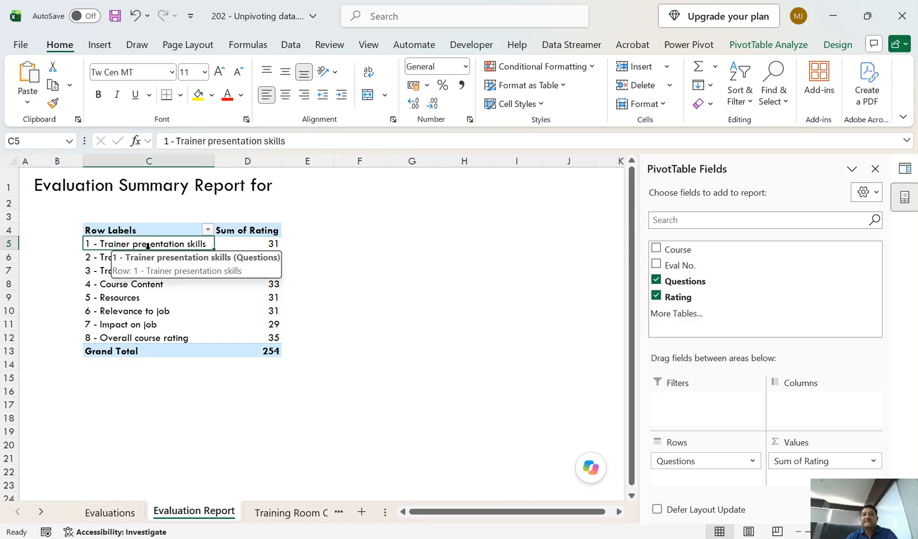
Summarize the PivotTable's Rating values by Average instead of Sum.
{"action": "left_click", "coordinate": [242, 242]}
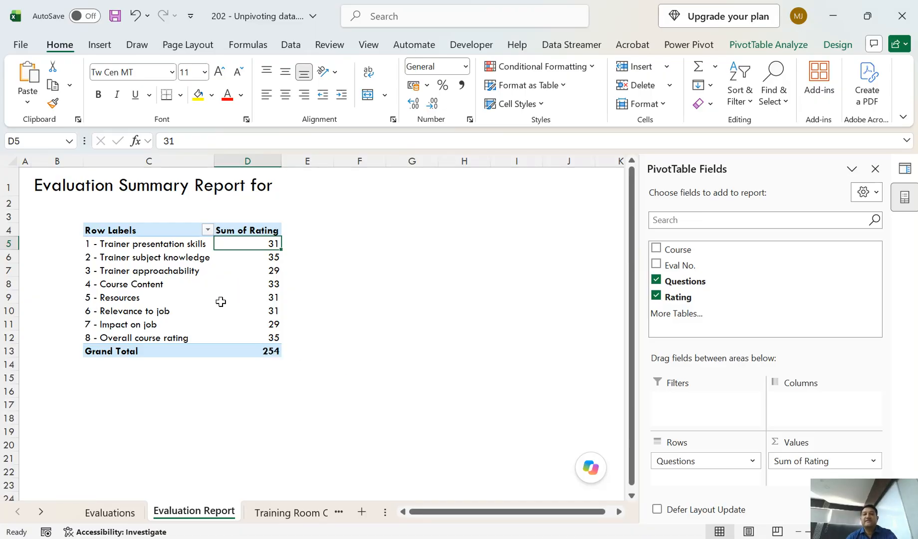
{"action": "right_click", "coordinate": [248, 248]}
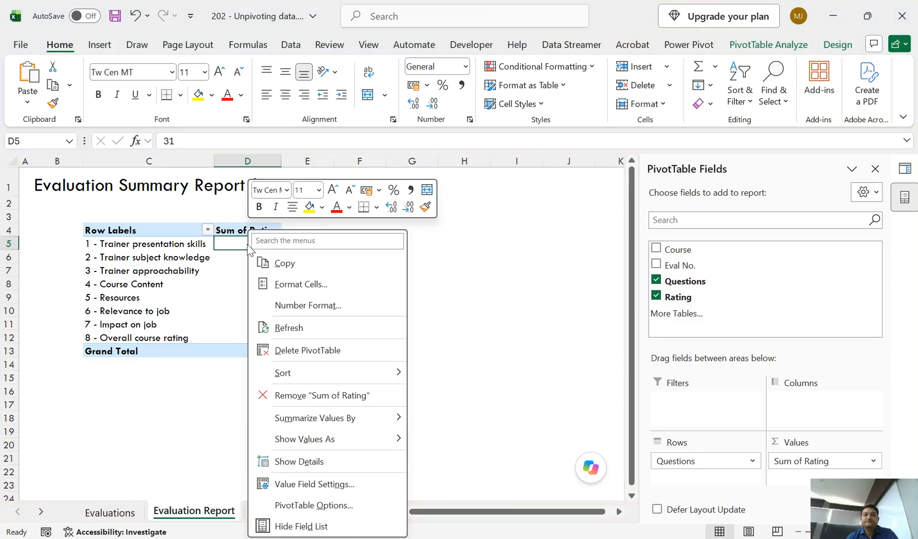
{"action": "mouse_move", "coordinate": [318, 423]}
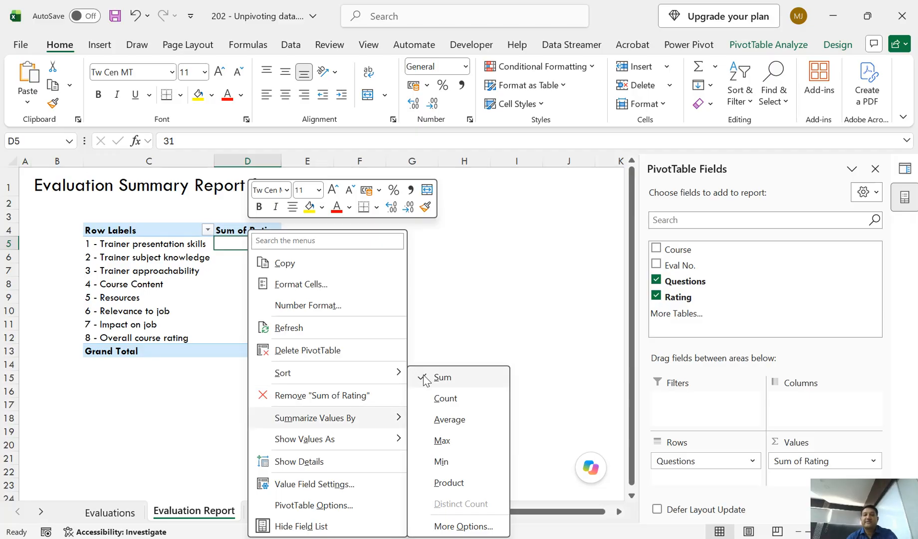
{"action": "left_click", "coordinate": [459, 426]}
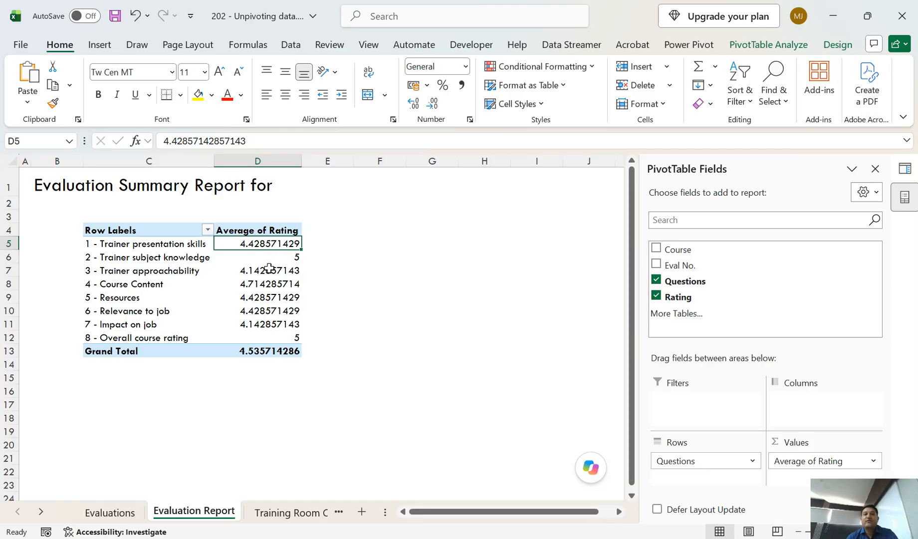
Format the PivotTable's average ratings with the Number format at two decimal places.
{"action": "mouse_move", "coordinate": [275, 325]}
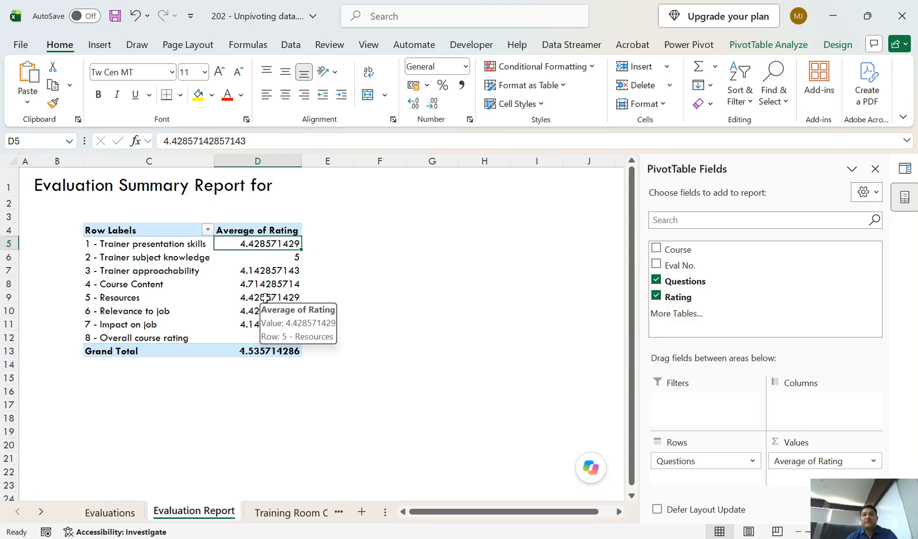
{"action": "right_click", "coordinate": [274, 272]}
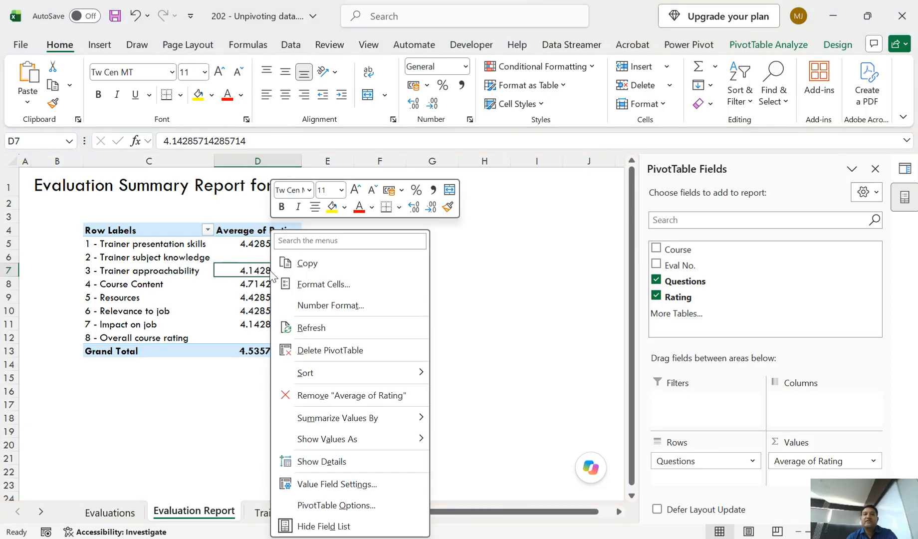
{"action": "left_click", "coordinate": [329, 306]}
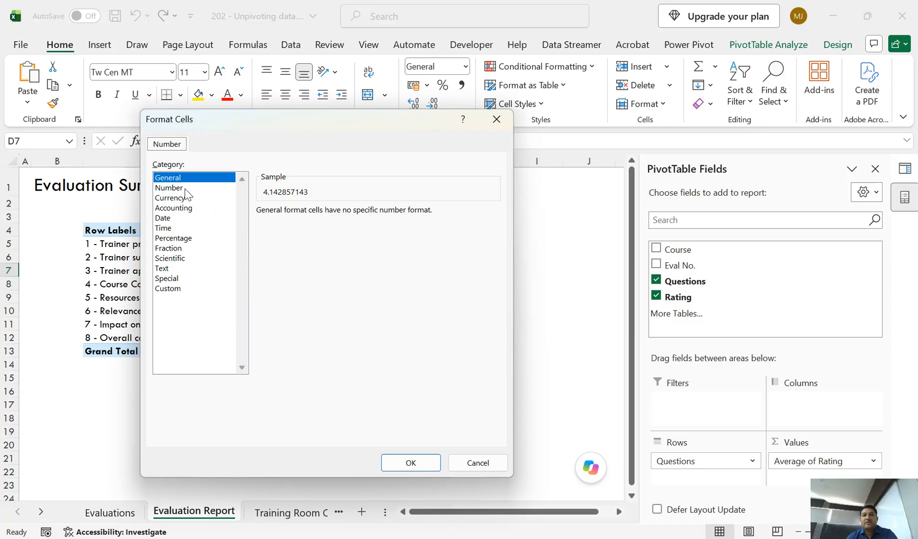
{"action": "left_click", "coordinate": [169, 188]}
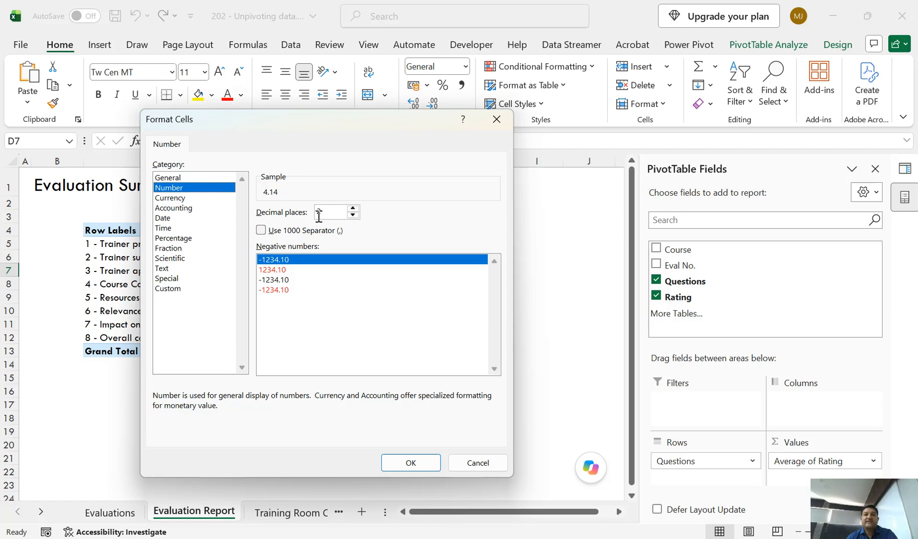
{"action": "left_click", "coordinate": [408, 464]}
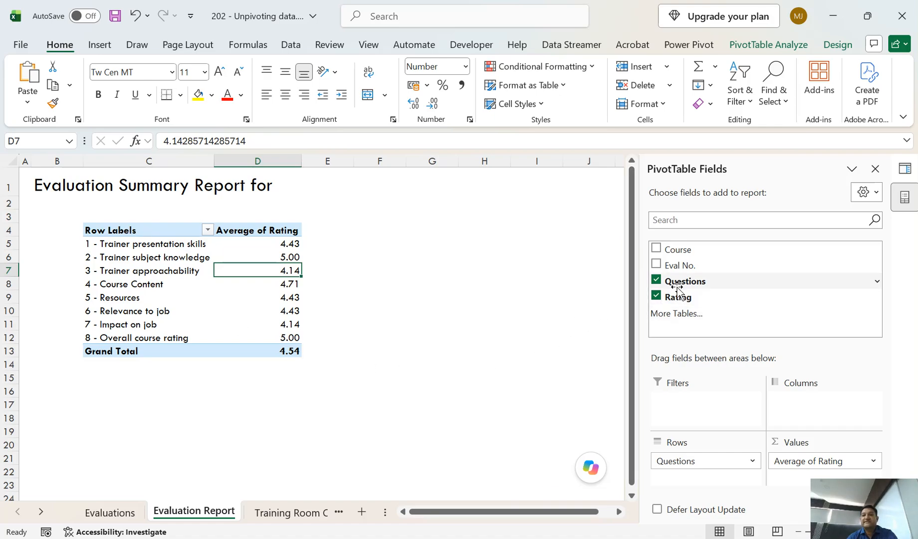
Show the PivotTable in Tabular Form so the row header uses the field name Questions.
{"action": "left_click", "coordinate": [176, 232]}
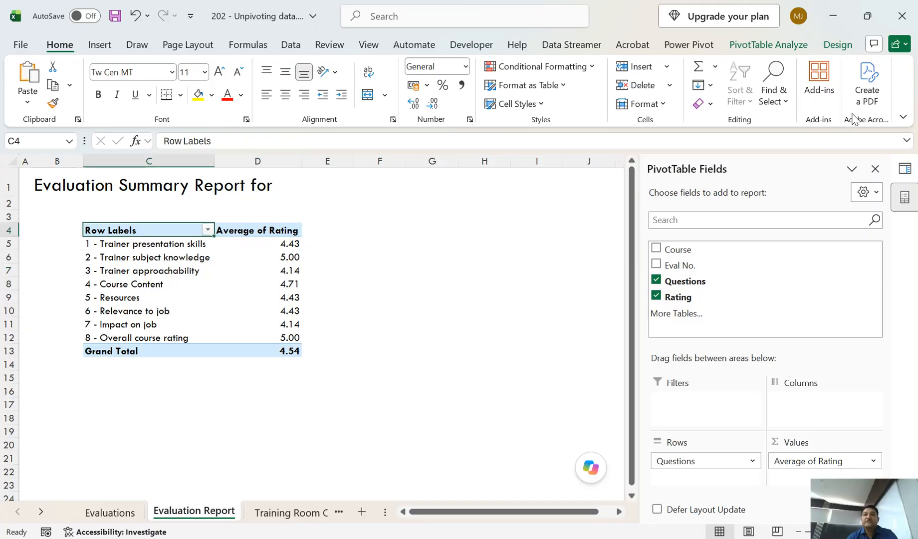
{"action": "left_click", "coordinate": [838, 44]}
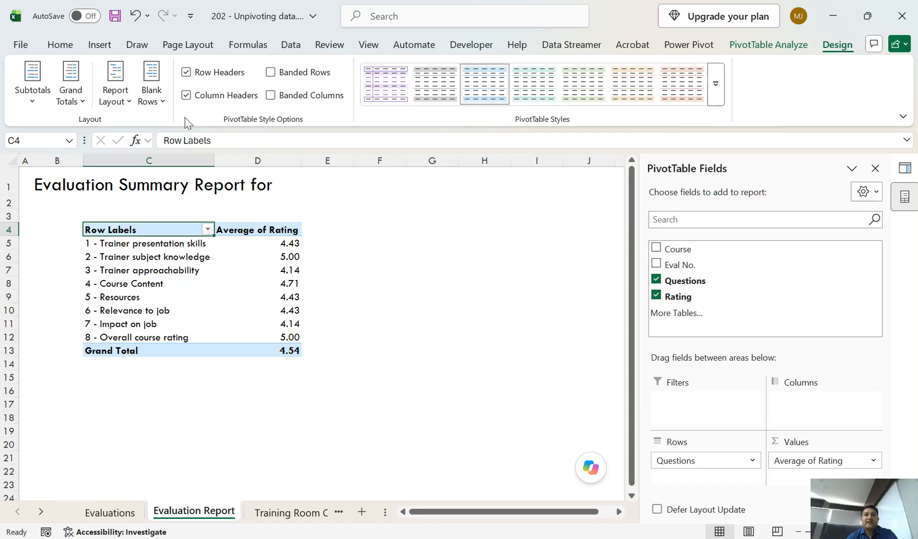
{"action": "left_click", "coordinate": [118, 104]}
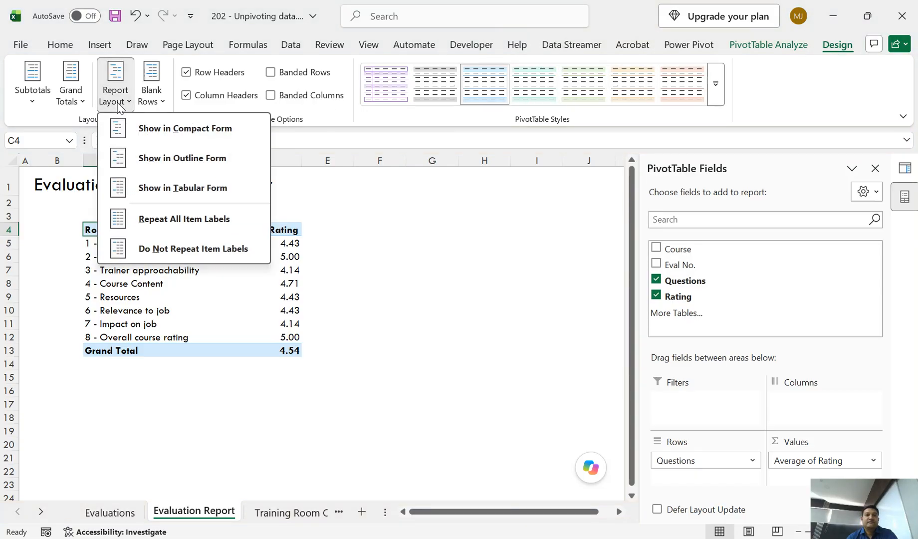
{"action": "left_click", "coordinate": [160, 193]}
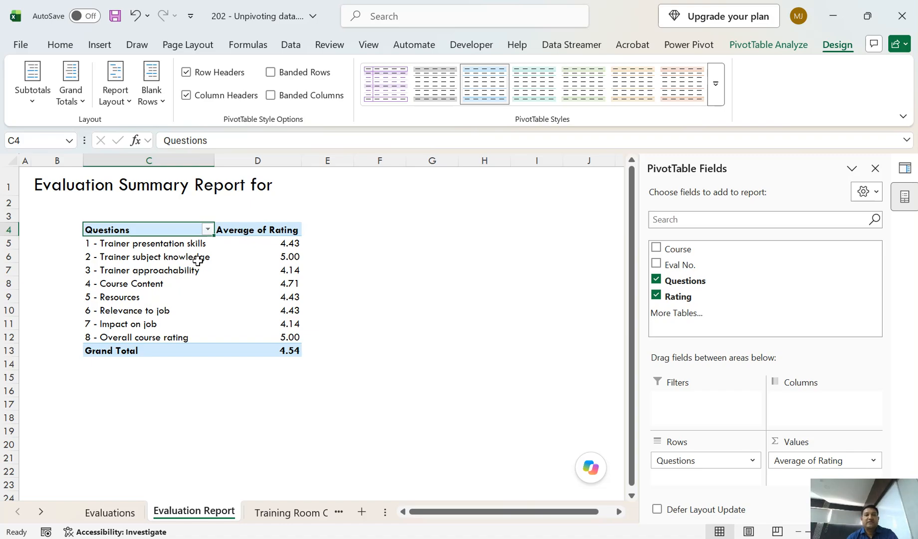
Filter the Questions field to labels containing "trainer" and turn off the PivotTable's grand totals for rows and columns.
{"action": "left_click", "coordinate": [207, 230]}
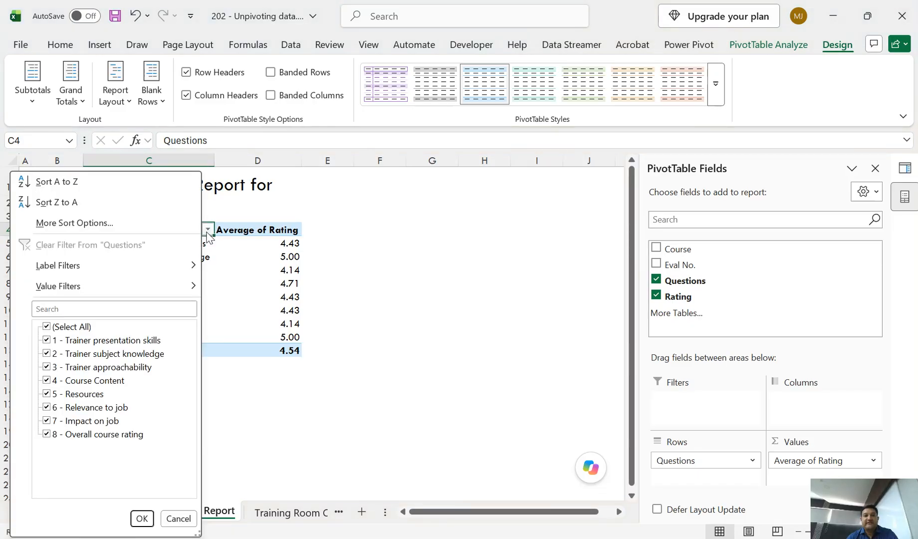
{"action": "mouse_move", "coordinate": [83, 272]}
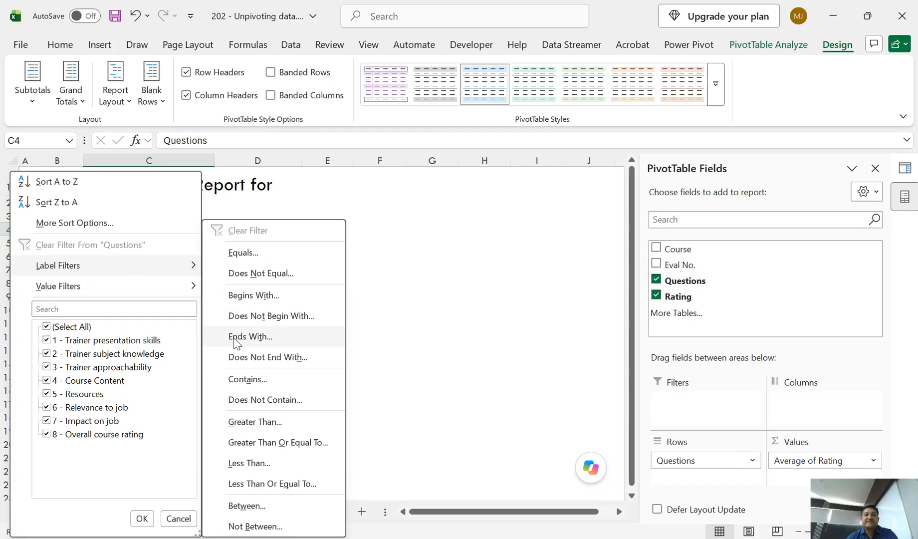
{"action": "left_click", "coordinate": [260, 382]}
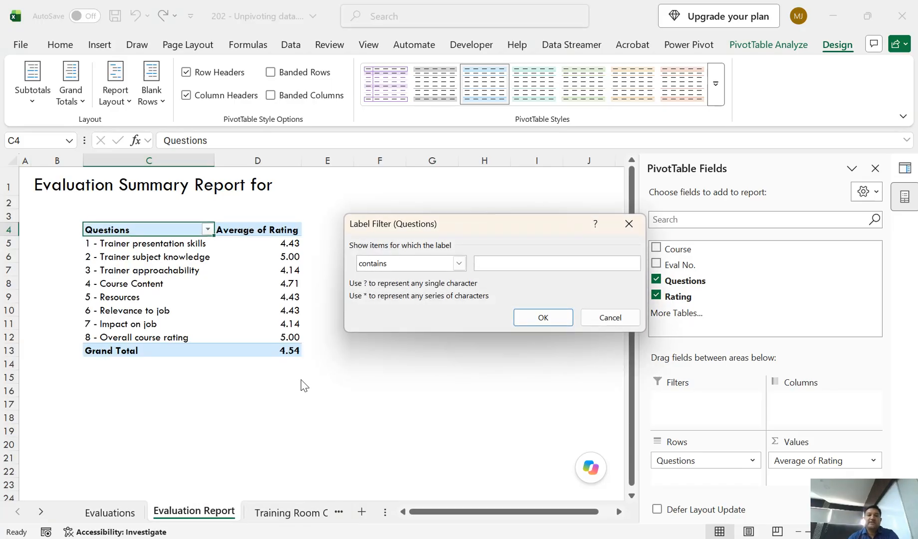
{"action": "type", "text": "trainer"}
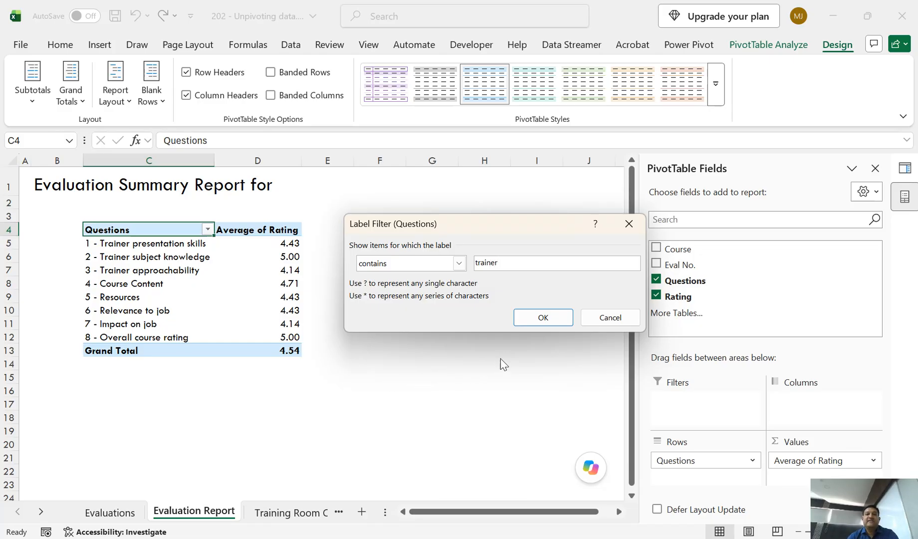
{"action": "left_click", "coordinate": [526, 320]}
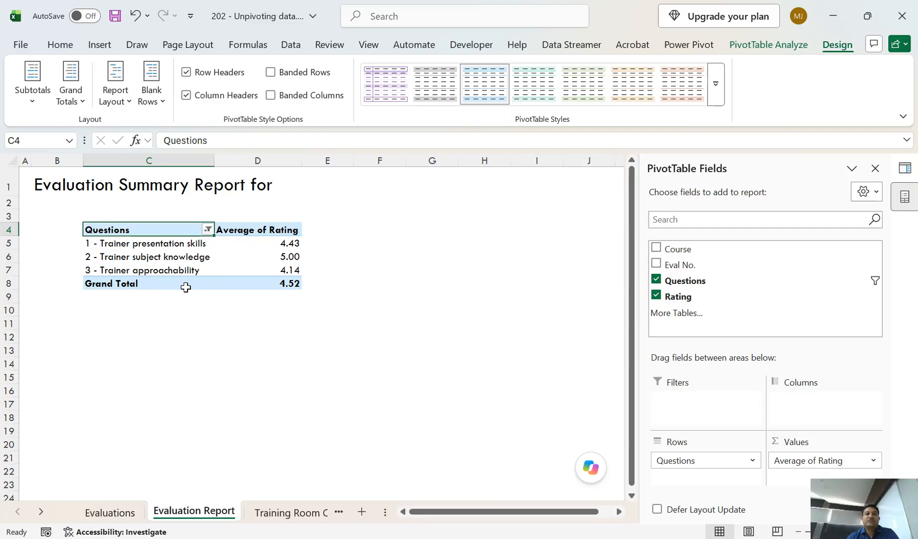
{"action": "left_click", "coordinate": [81, 102]}
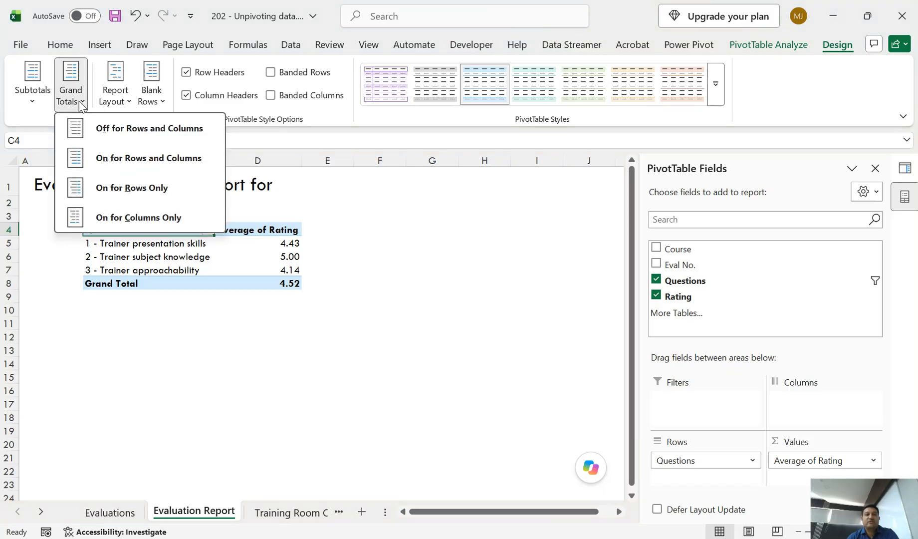
{"action": "left_click", "coordinate": [127, 131]}
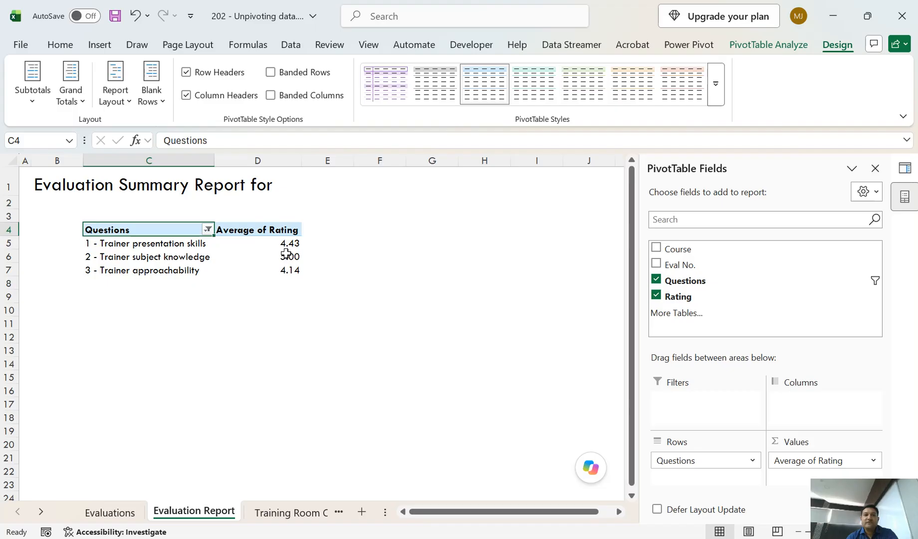
Insert a Clustered Column PivotChart and fit it over the PivotTable below the report title, about 9.54 cm high and 18.02 cm wide.
{"action": "left_click", "coordinate": [776, 45]}
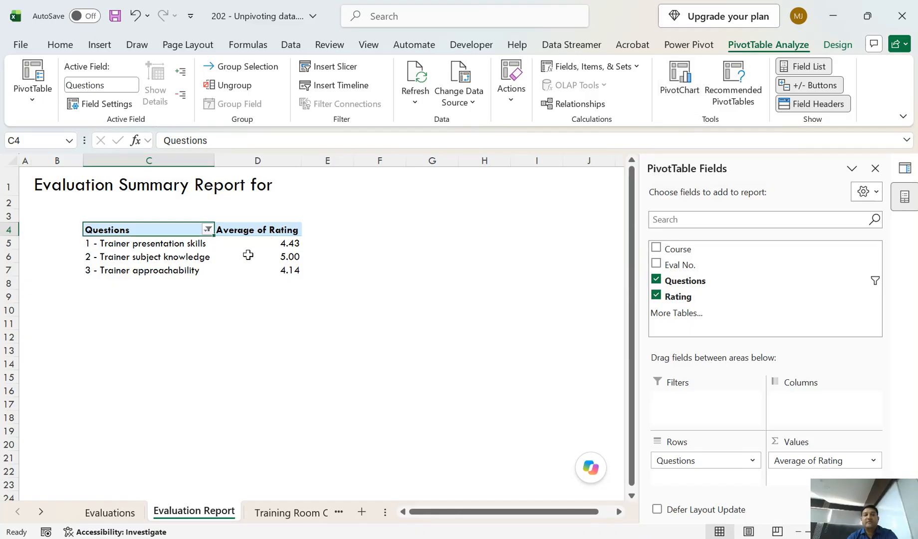
{"action": "mouse_move", "coordinate": [248, 255]}
{"action": "left_click", "coordinate": [681, 77]}
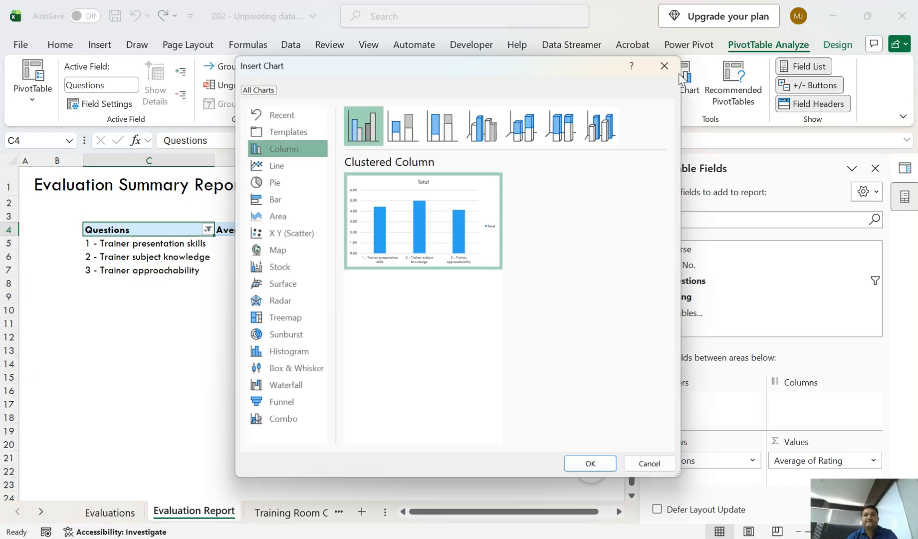
{"action": "mouse_move", "coordinate": [452, 243]}
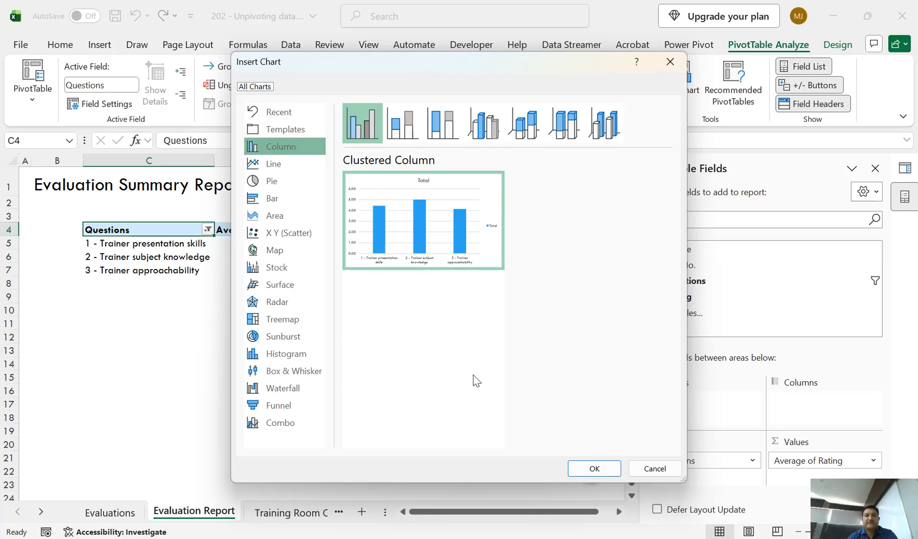
{"action": "left_click", "coordinate": [584, 471]}
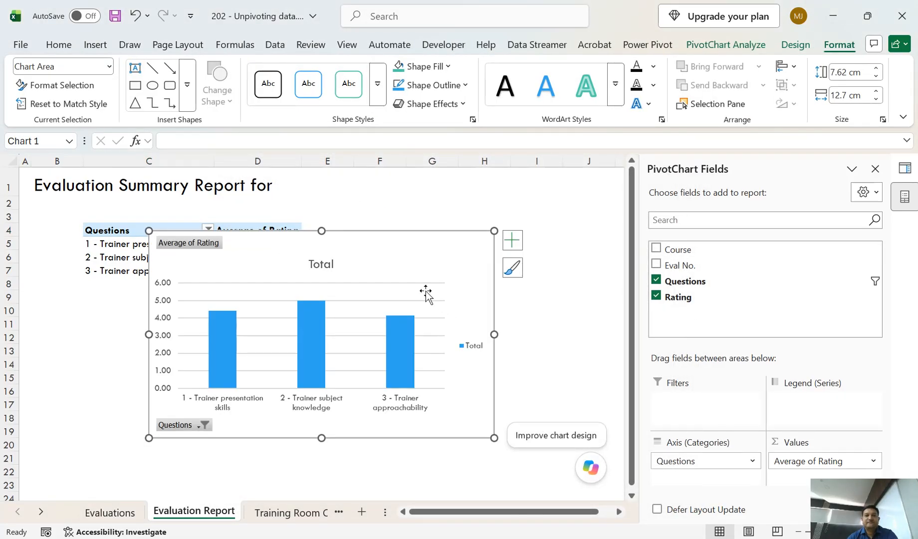
{"action": "left_click_drag", "start_coordinate": [390, 230], "coordinate": [286, 206]}
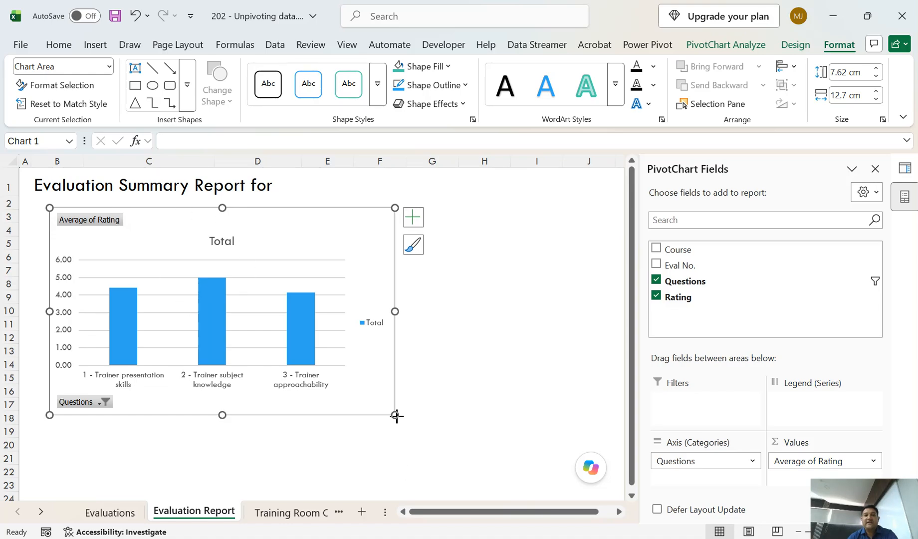
{"action": "left_click_drag", "start_coordinate": [397, 416], "coordinate": [539, 467]}
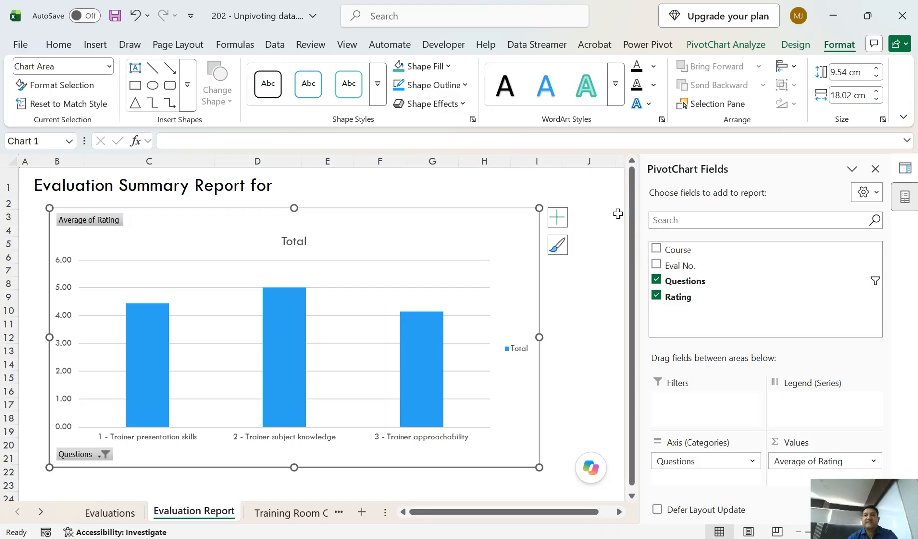
Apply chart Style 4 to the PivotChart and remove its legend.
{"action": "left_click", "coordinate": [797, 44]}
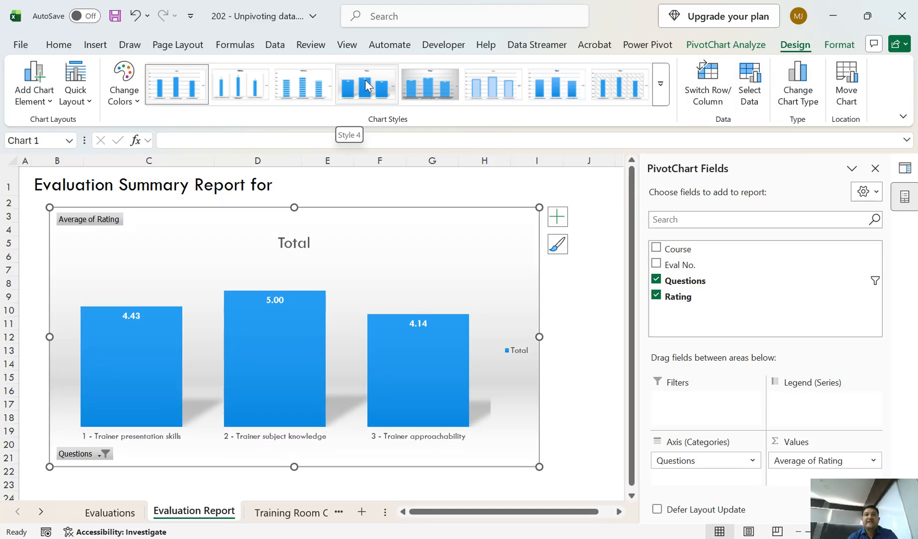
{"action": "left_click", "coordinate": [366, 80]}
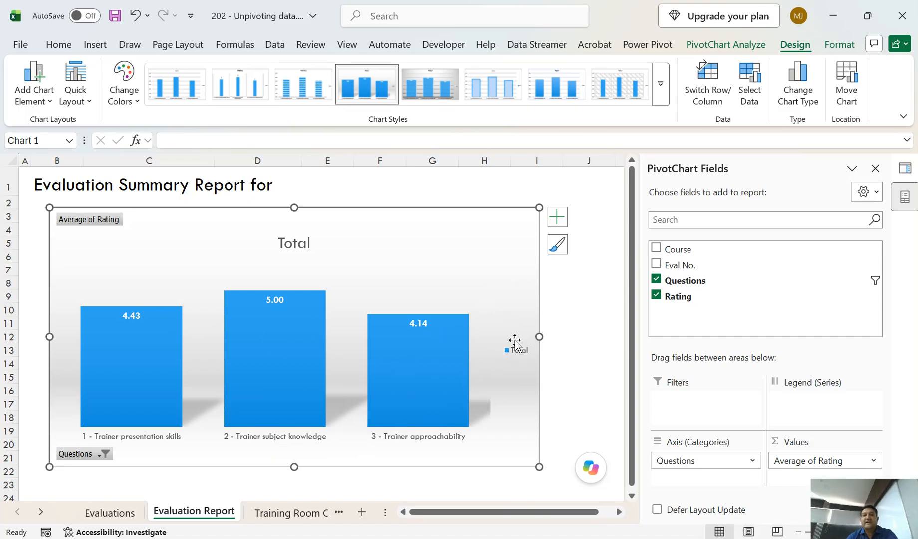
{"action": "left_click", "coordinate": [560, 219]}
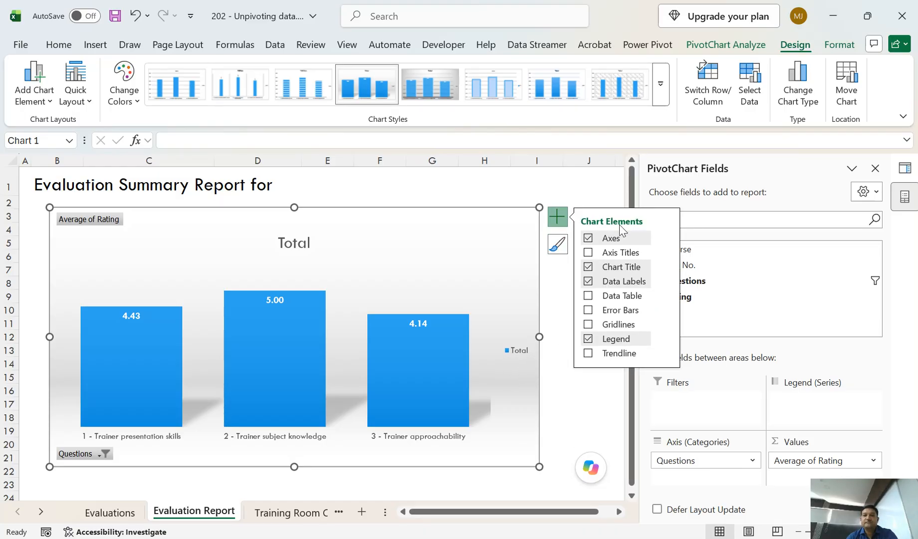
{"action": "left_click", "coordinate": [588, 340]}
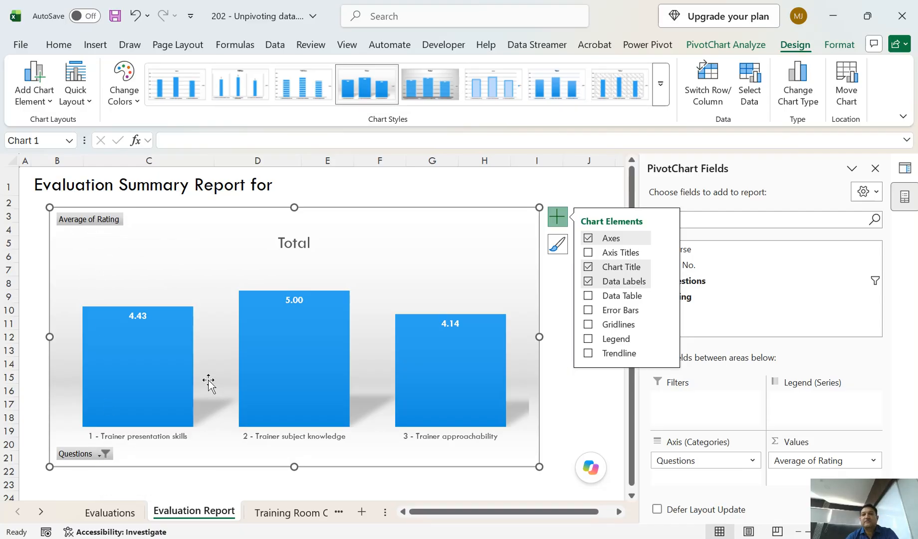
{"action": "left_click", "coordinate": [558, 222]}
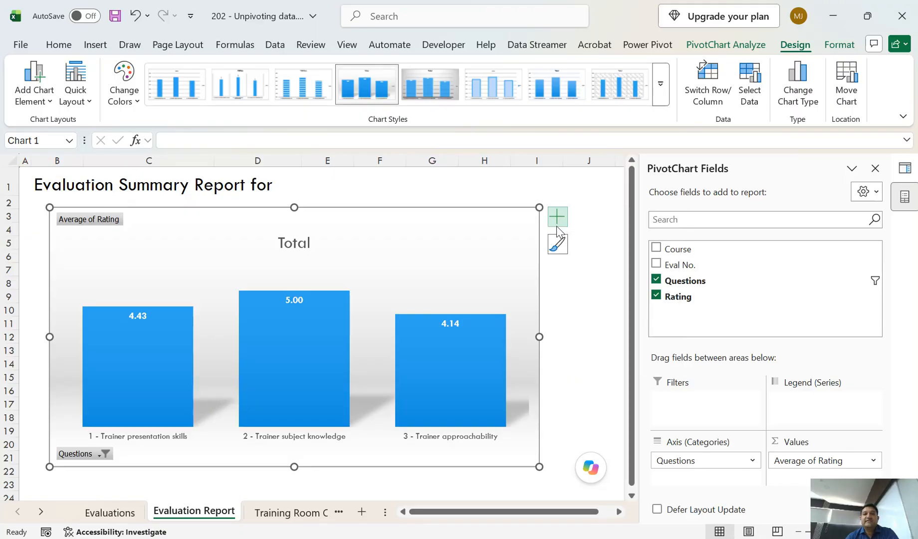
Hide all field buttons on the PivotChart, leaving the Questions filter as it is.
{"action": "left_click", "coordinate": [105, 453]}
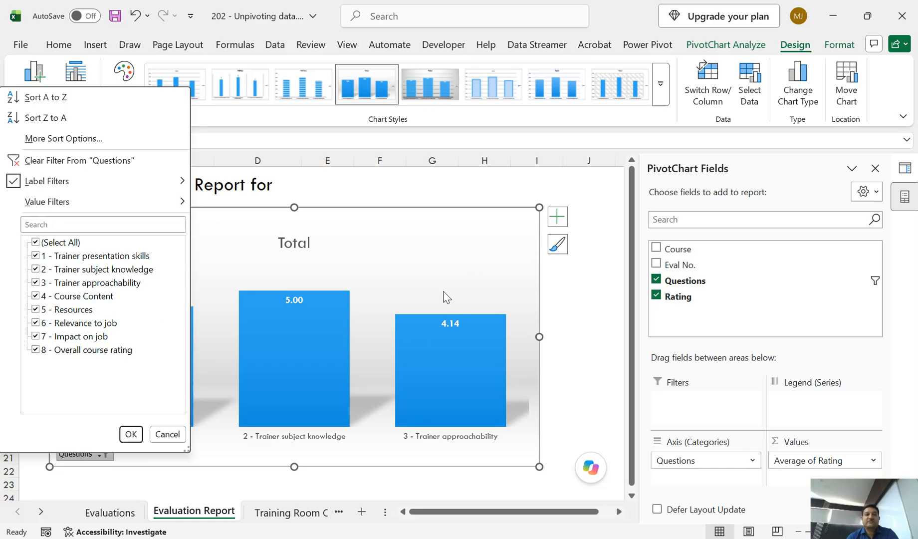
{"action": "left_click", "coordinate": [177, 438]}
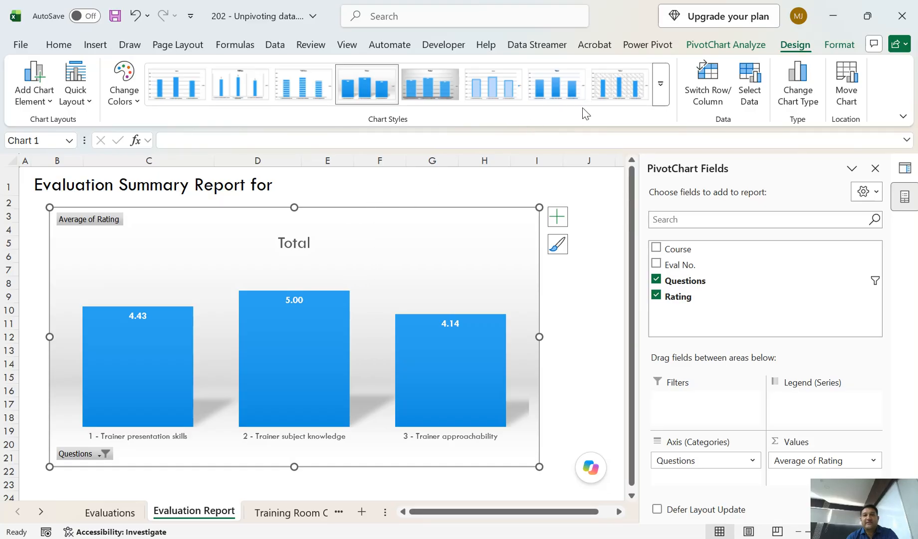
{"action": "left_click", "coordinate": [714, 45]}
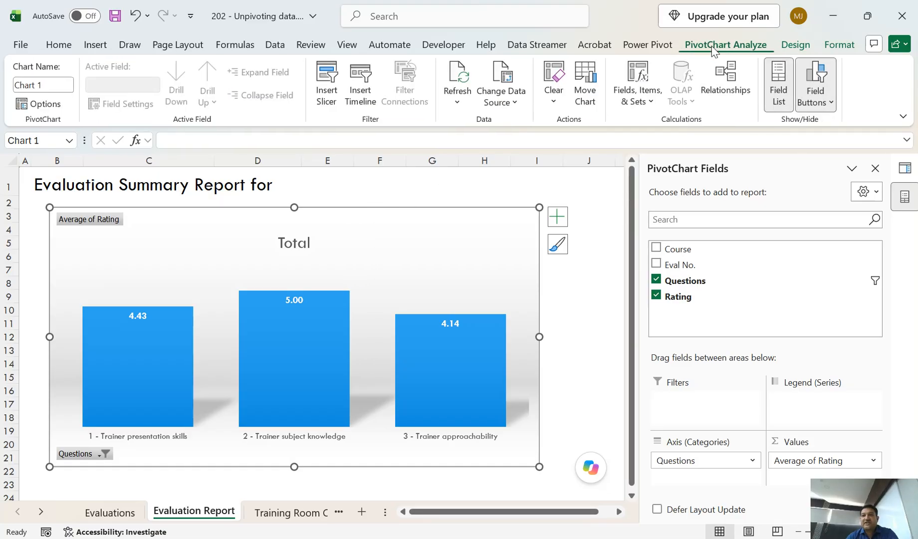
{"action": "left_click", "coordinate": [819, 71]}
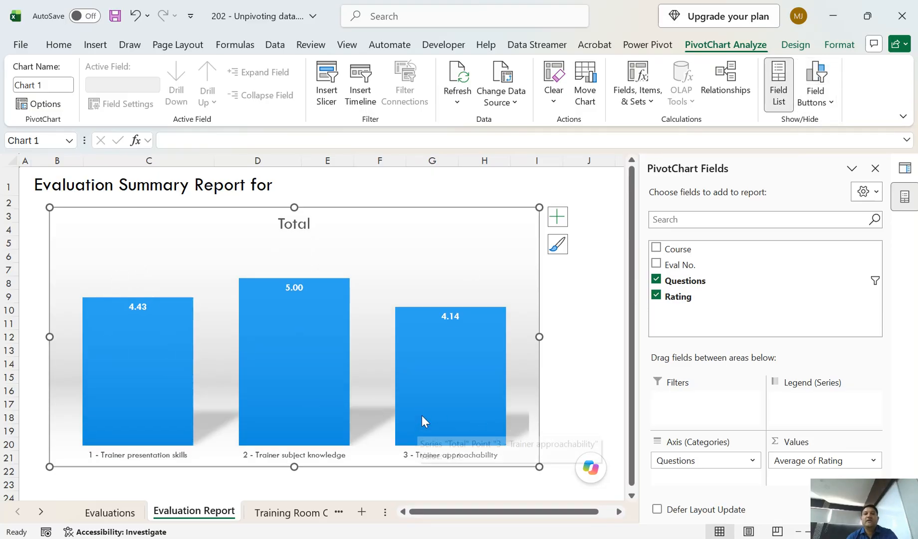
Change the PivotChart's title to "Trainer Feedback".
{"action": "left_click", "coordinate": [293, 226]}
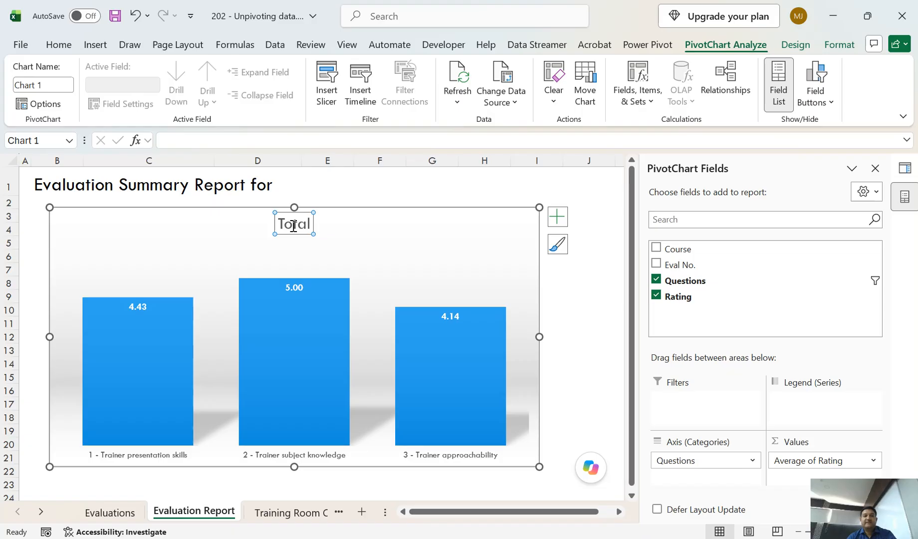
{"action": "type", "text": "Tra"}
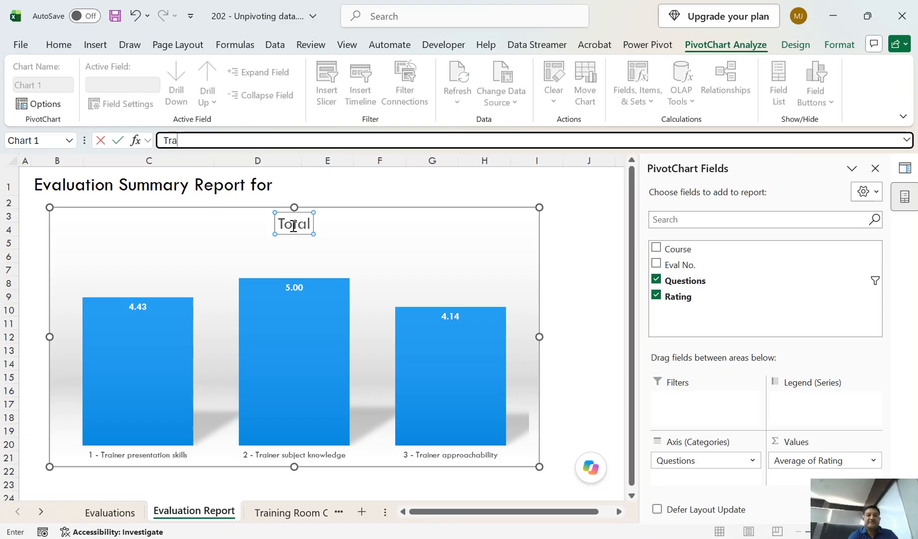
{"action": "type", "text": "iner Fe"}
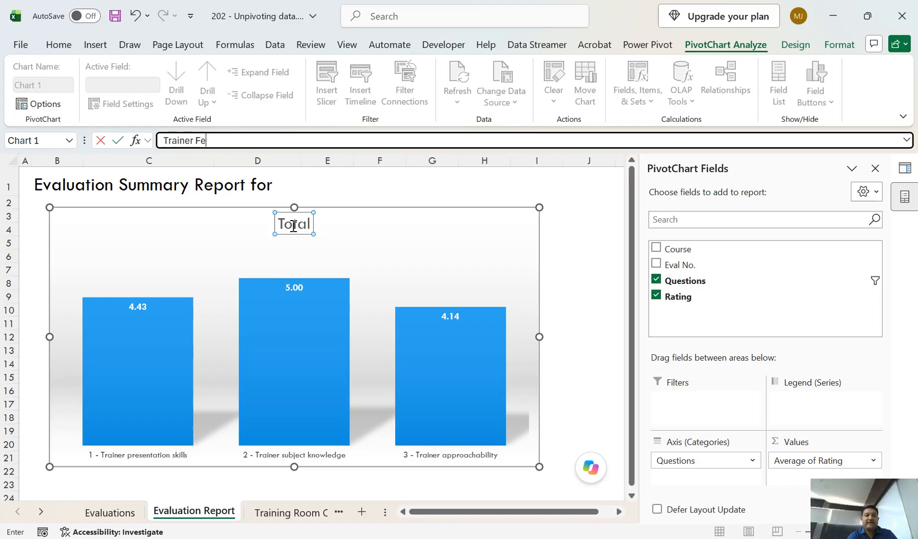
{"action": "type", "text": "edbac"}
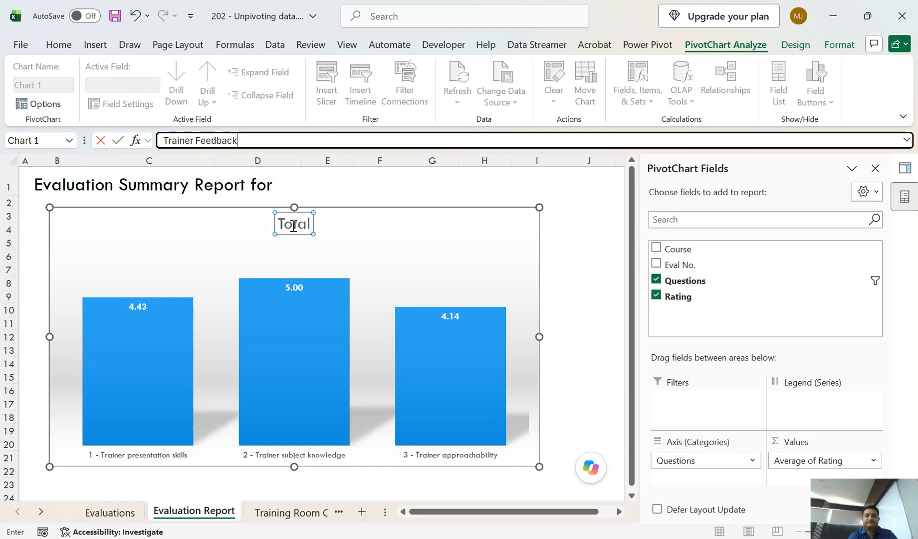
{"action": "type", "text": "k"}
{"action": "key", "text": "Return"}
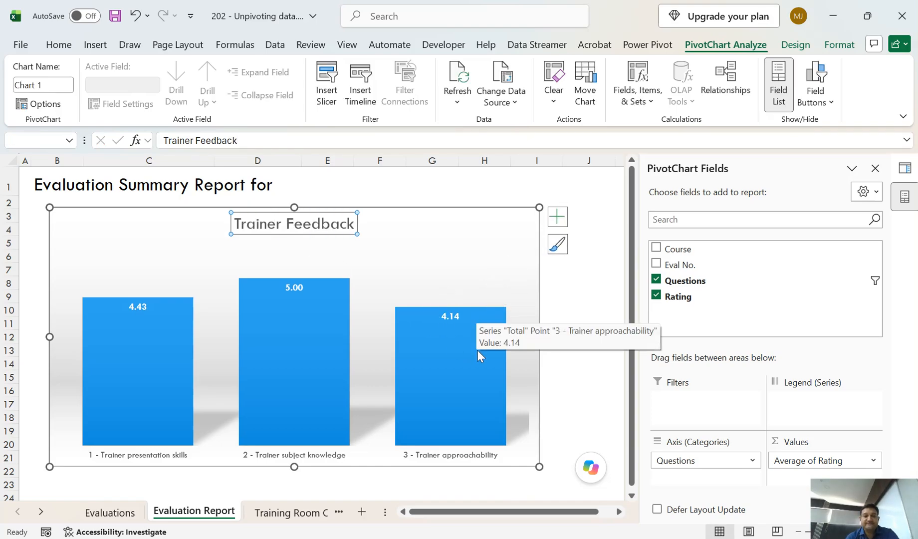
{"action": "left_click", "coordinate": [449, 217]}
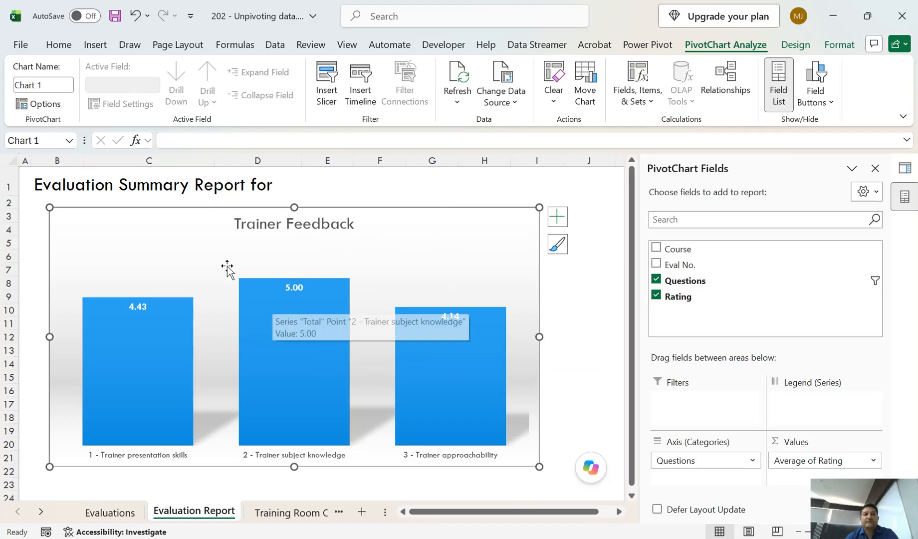
Compare the report title's formula in B1 on Evaluation Report with the course name in A4 on Evaluations.
{"action": "left_click", "coordinate": [59, 189]}
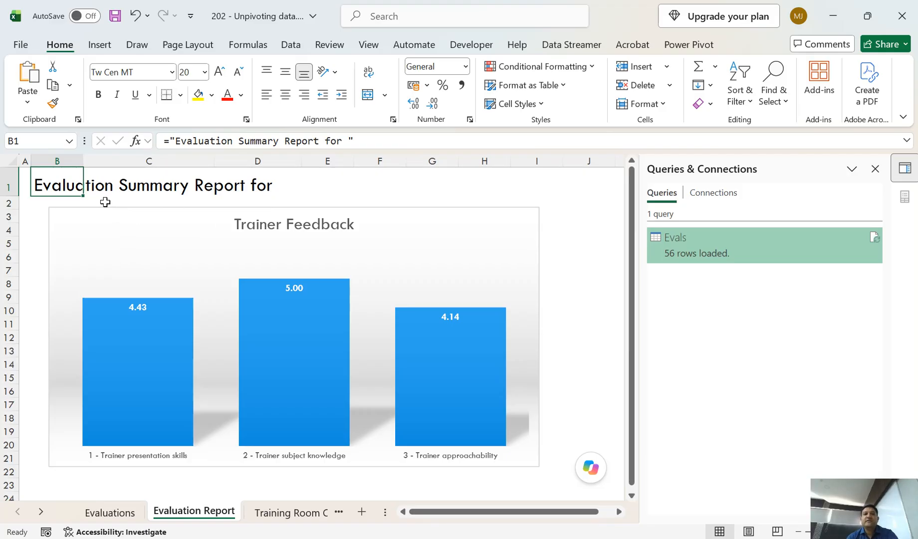
{"action": "left_click", "coordinate": [125, 512]}
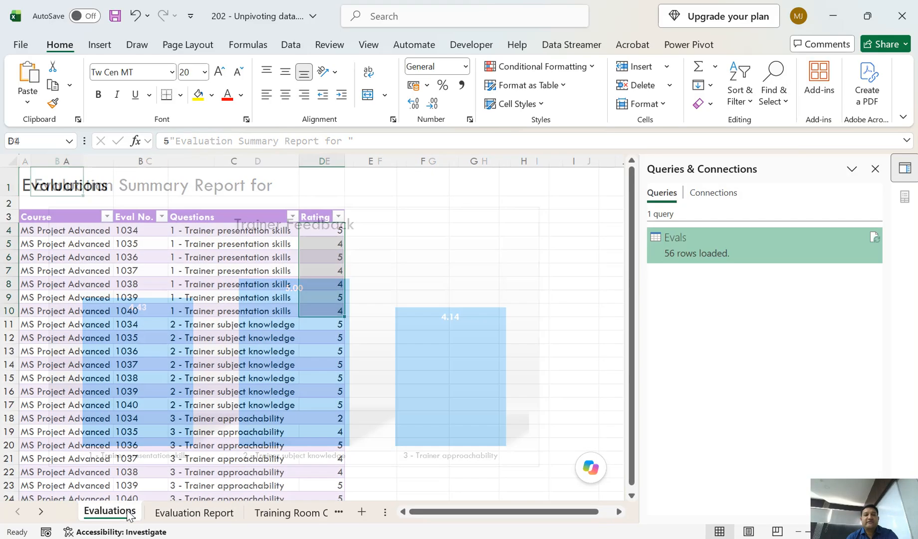
{"action": "left_click", "coordinate": [76, 231]}
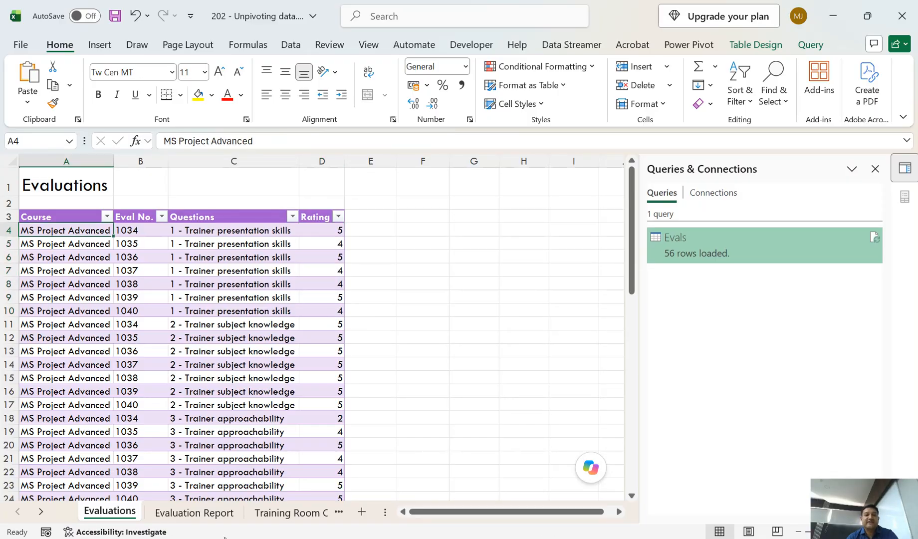
{"action": "left_click", "coordinate": [215, 513]}
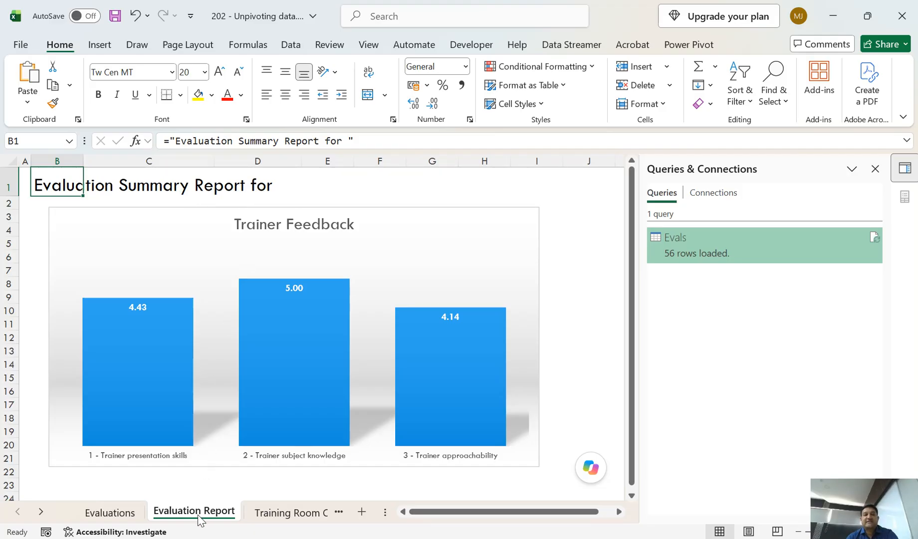
{"action": "left_click", "coordinate": [122, 514]}
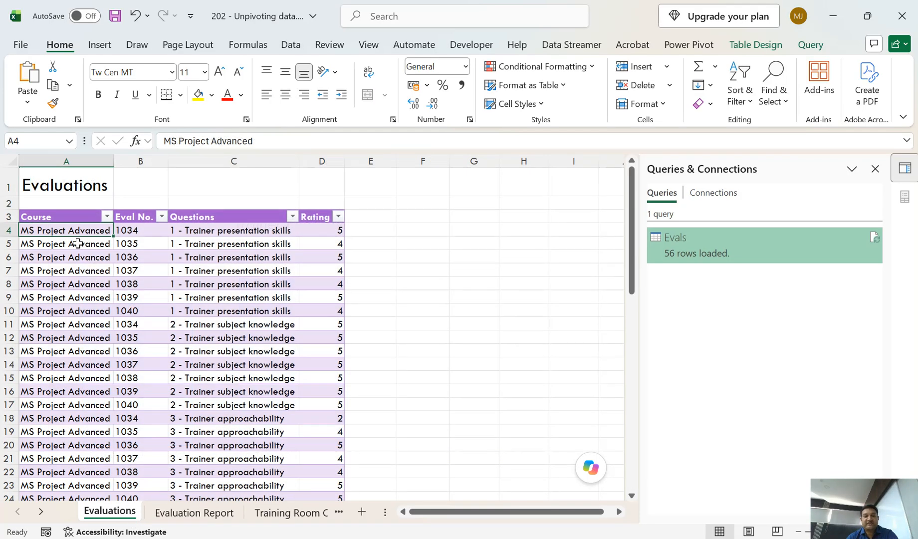
{"action": "left_click", "coordinate": [215, 513]}
{"action": "left_click", "coordinate": [107, 530]}
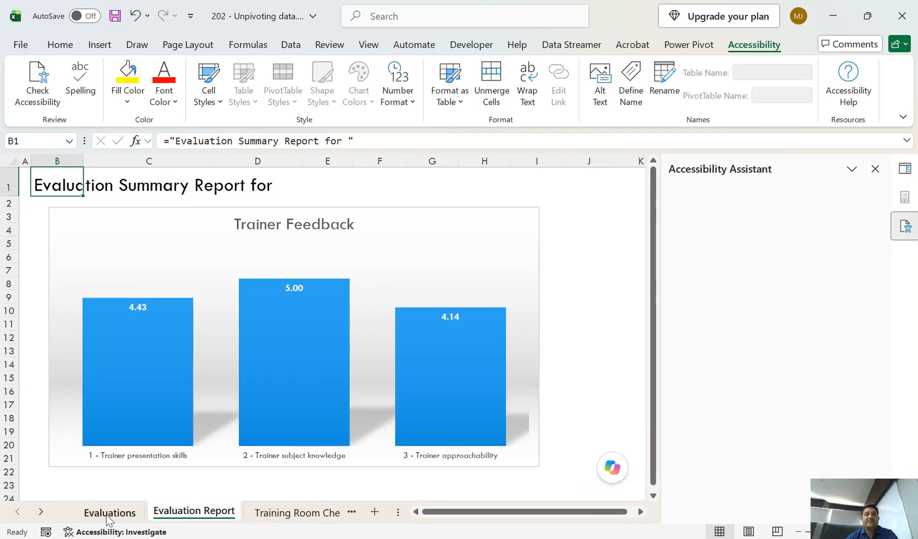
{"action": "left_click", "coordinate": [107, 515]}
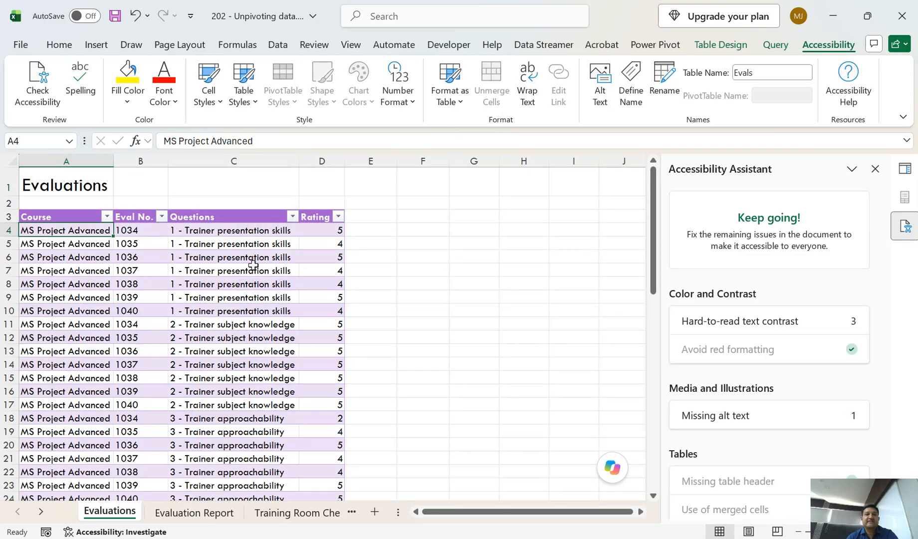
{"action": "left_click", "coordinate": [875, 169]}
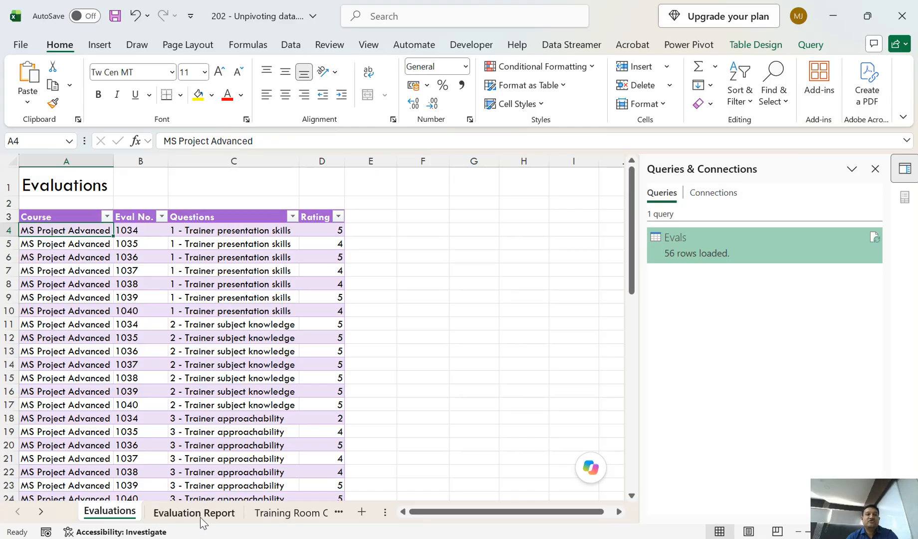
Extend the report title in B1 of Evaluation Report to append the course name: ="Evaluation Summary Report for "&Evaluations!A4.
{"action": "left_click", "coordinate": [194, 512]}
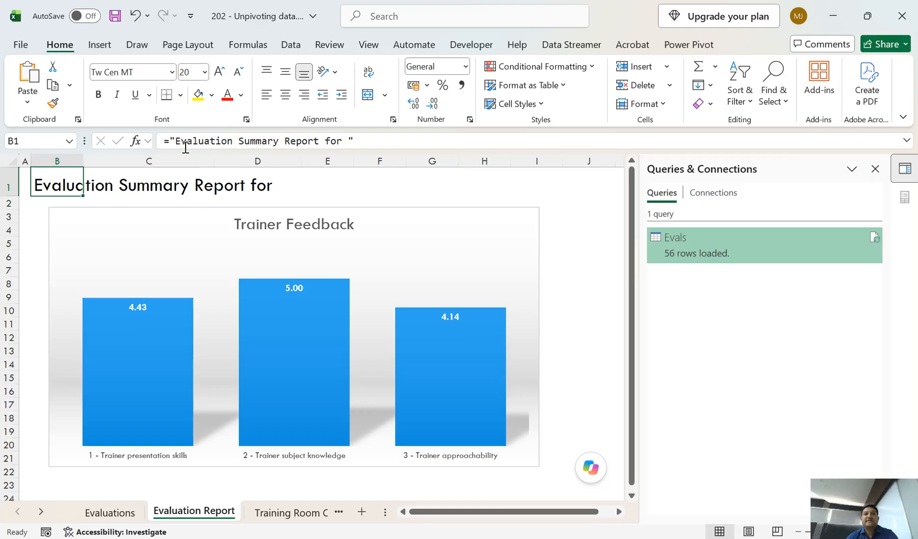
{"action": "left_click", "coordinate": [366, 142]}
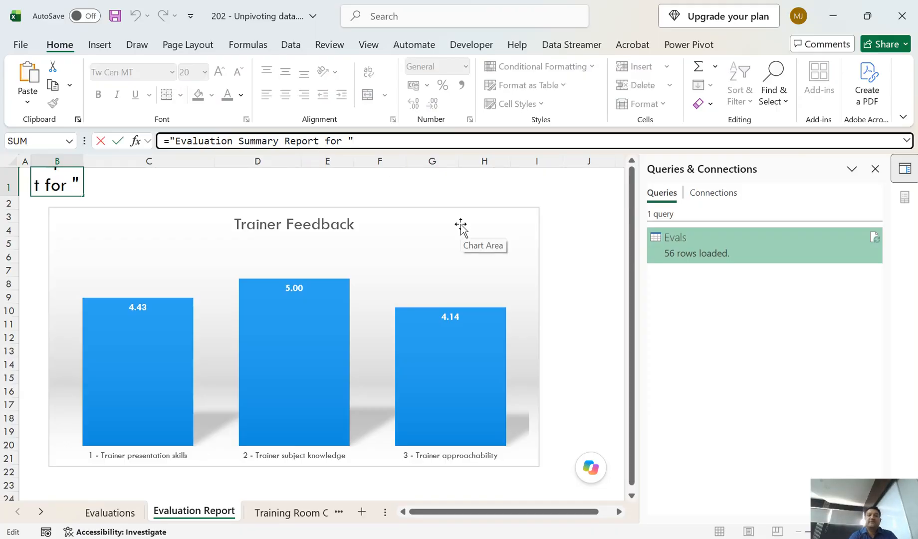
{"action": "type", "text": "&"}
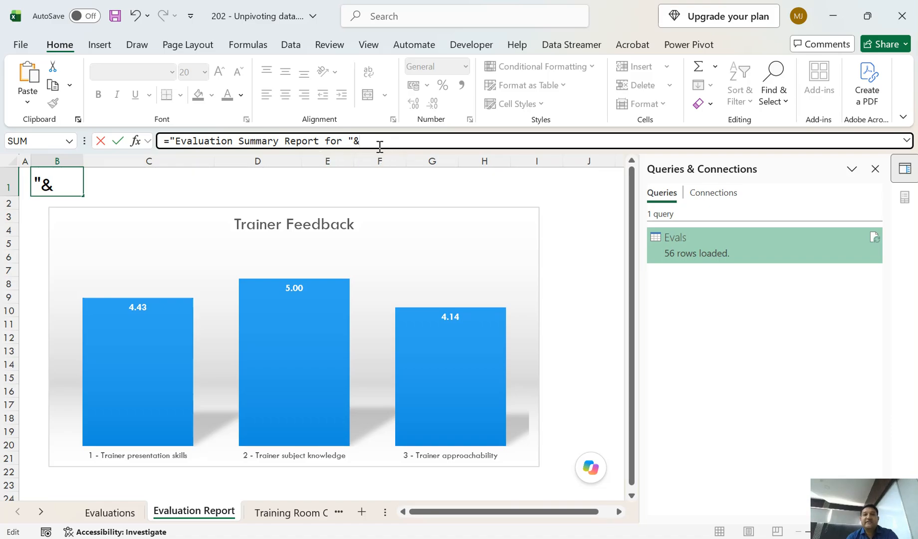
{"action": "left_click", "coordinate": [109, 512]}
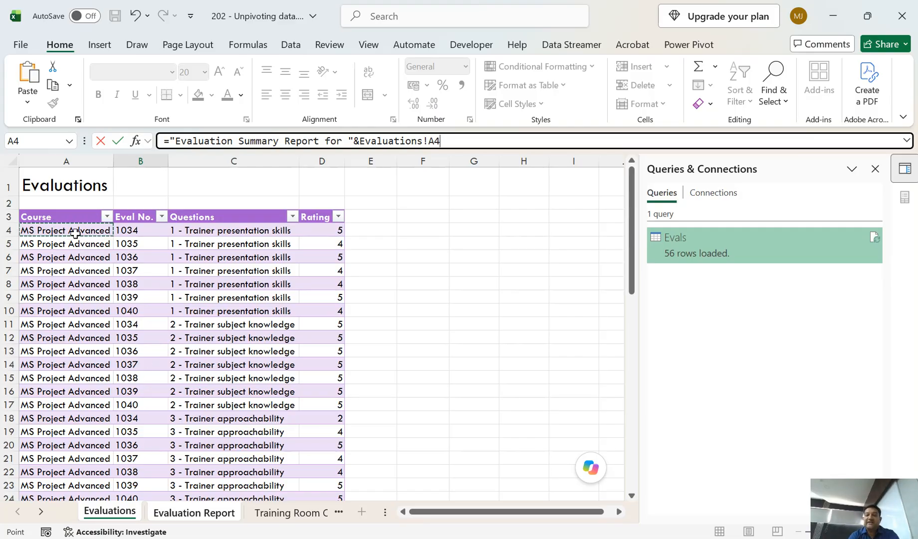
{"action": "key", "text": "Return"}
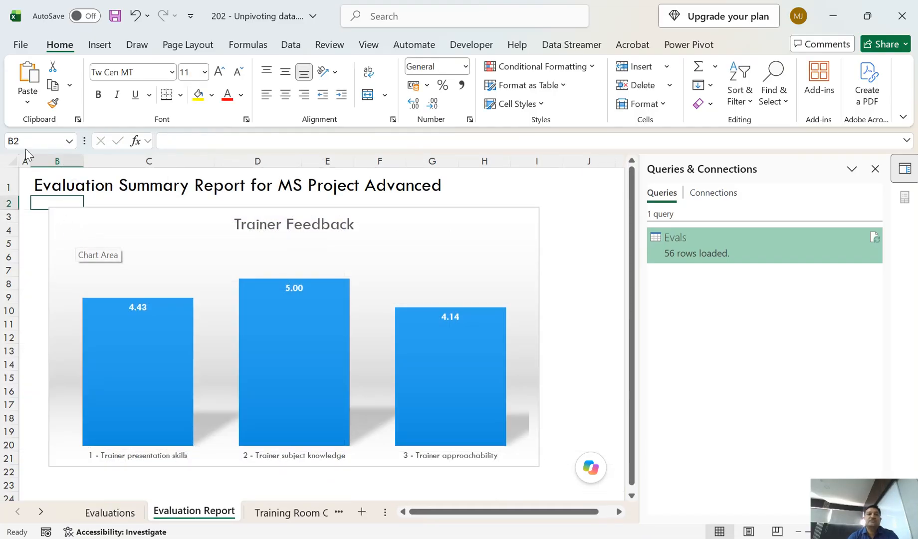
Check the report title's formula against its source cell A4 on Evaluations and save the workbook.
{"action": "left_click", "coordinate": [69, 188]}
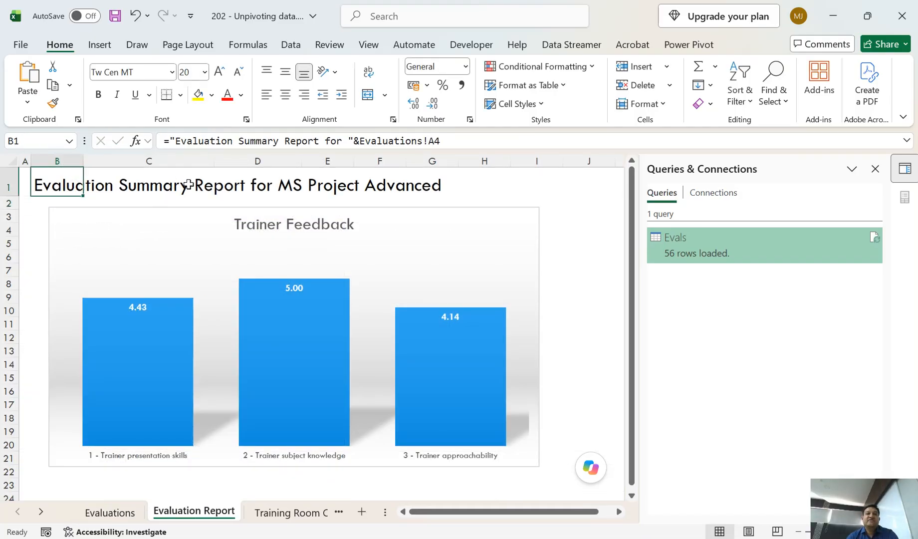
{"action": "left_click", "coordinate": [111, 512]}
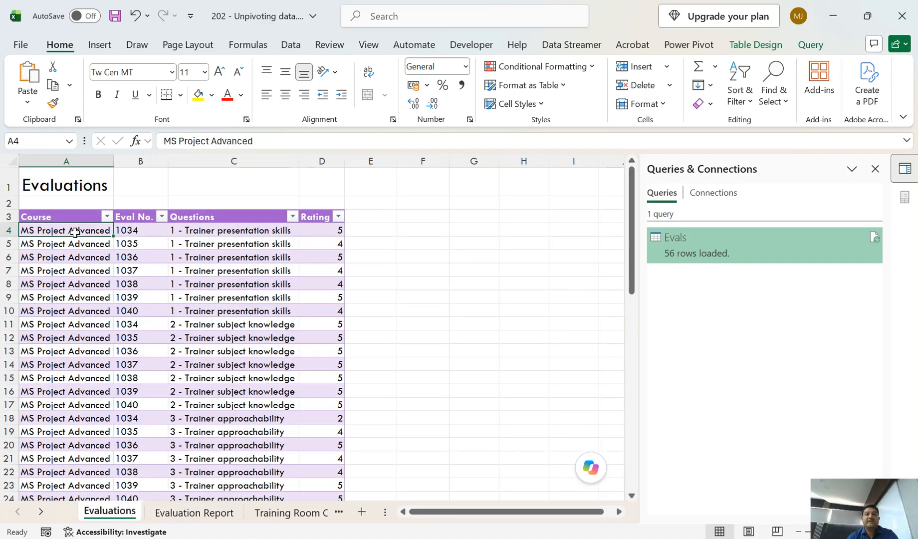
{"action": "left_click", "coordinate": [181, 513]}
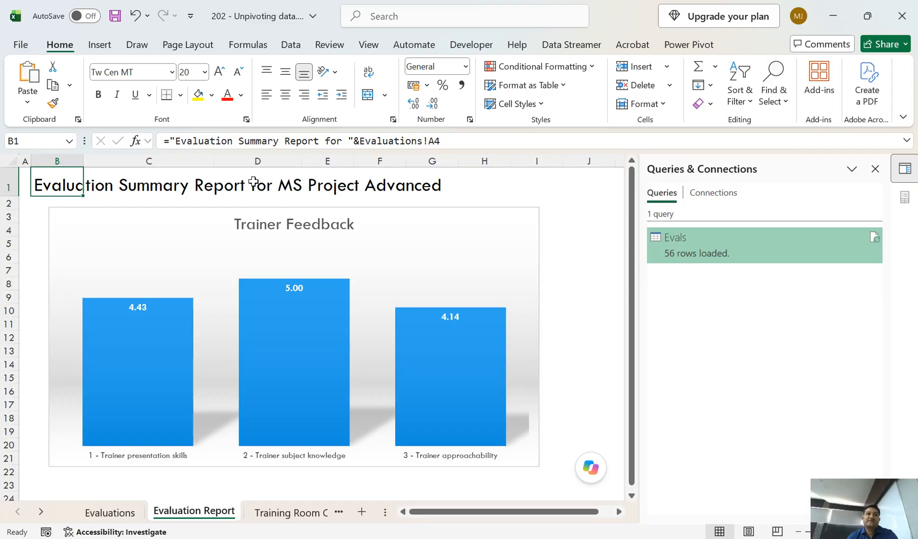
{"action": "left_click", "coordinate": [117, 19]}
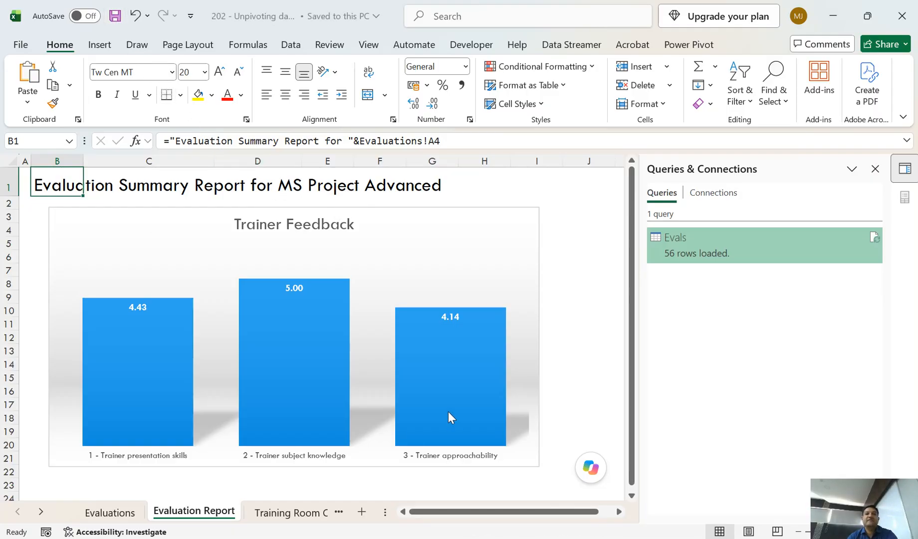
{"action": "left_click", "coordinate": [561, 194]}
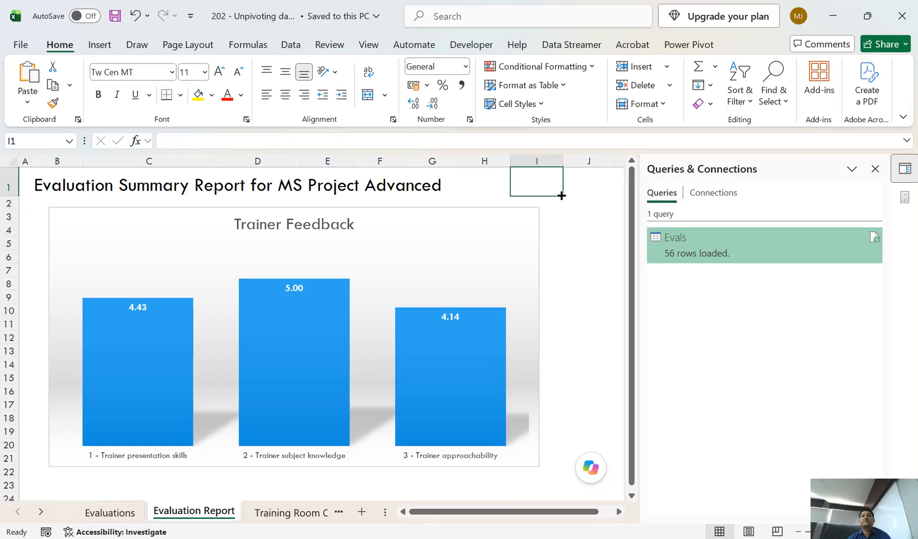
Switch to File Explorer and open Course Evaluations Excel Advanced.xlsx from the EPT - UNIT - 2 folder.
{"action": "mouse_move", "coordinate": [500, 424]}
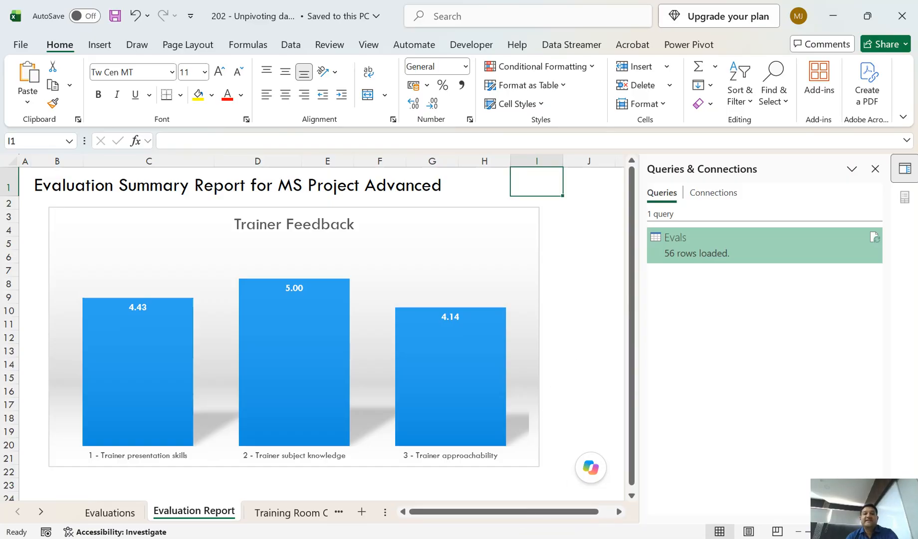
{"action": "left_click", "coordinate": [476, 477]}
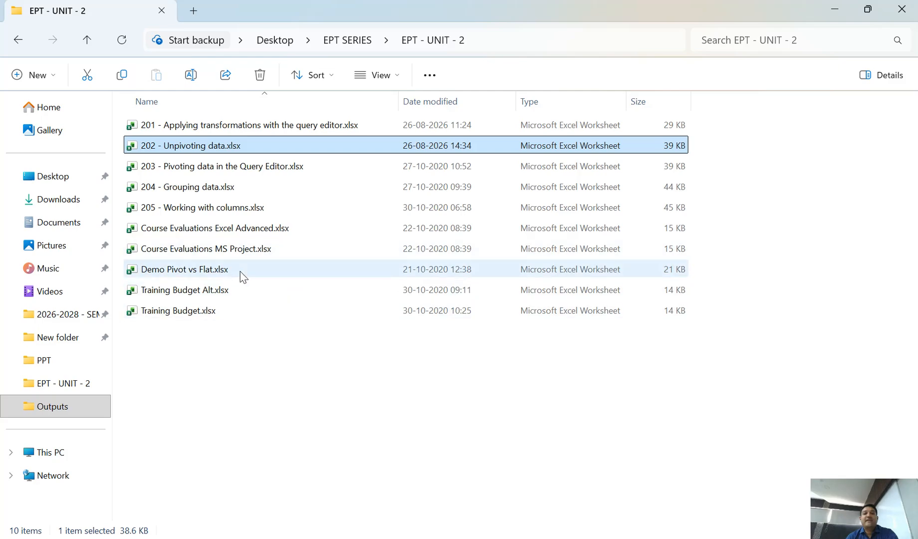
{"action": "left_click", "coordinate": [222, 231]}
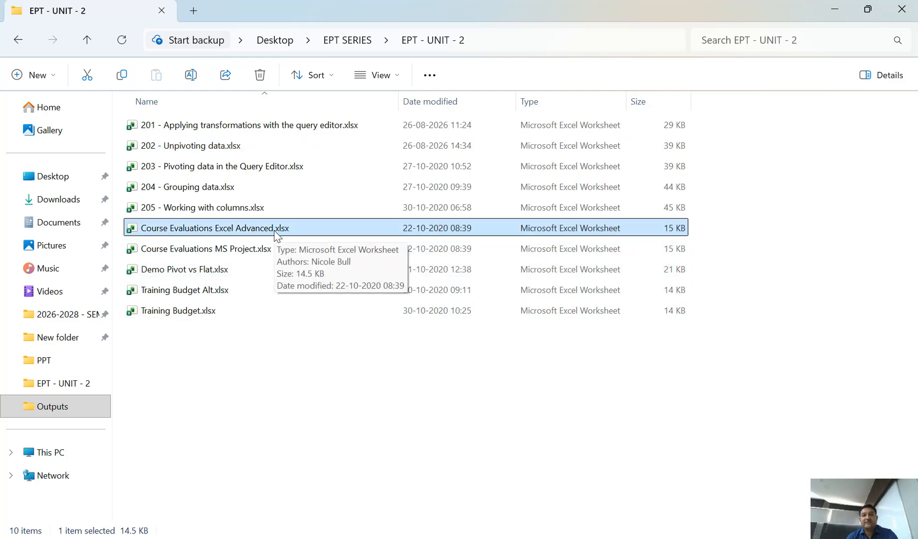
{"action": "double_click", "coordinate": [219, 232]}
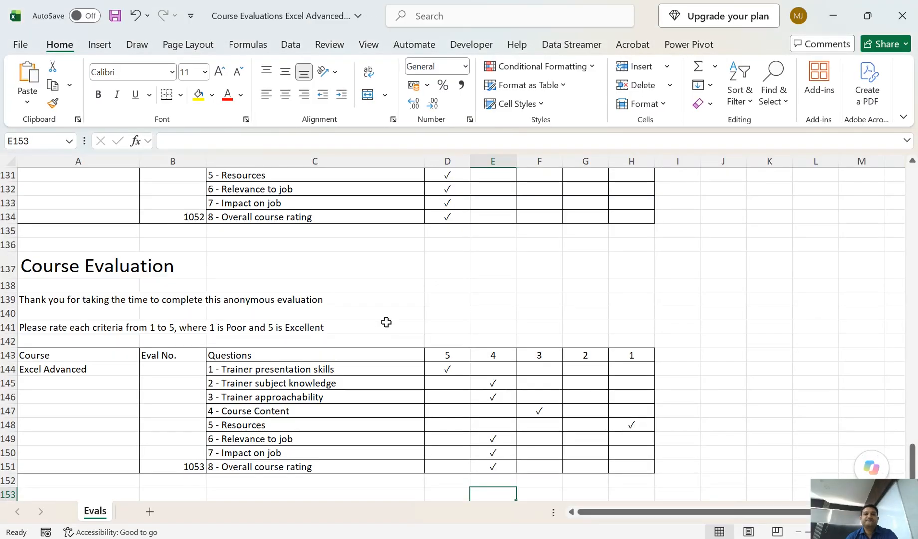
Examine the Excel Advanced evaluation forms and their ratings on the Evals sheet, and close that workbook.
{"action": "scroll", "coordinate": [387, 326], "scroll_direction": "up", "scroll_amount": 6}
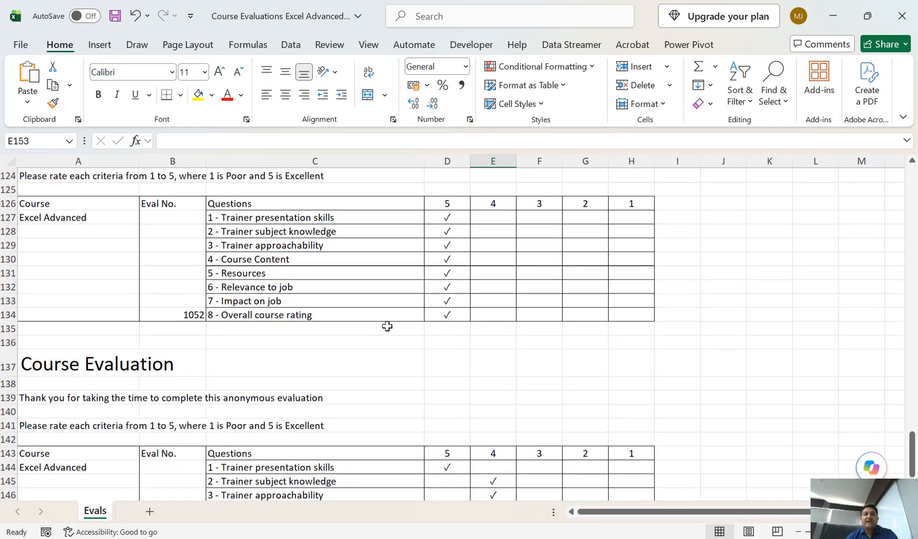
{"action": "scroll", "coordinate": [881, 382], "scroll_direction": "up", "scroll_amount": 3}
{"action": "left_click_drag", "start_coordinate": [912, 414], "coordinate": [912, 187]}
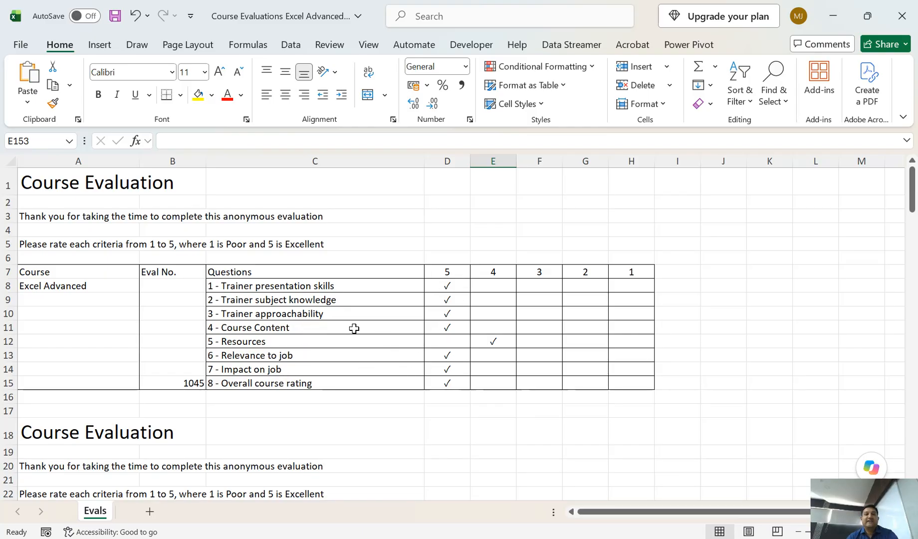
{"action": "scroll", "coordinate": [355, 328], "scroll_direction": "down", "scroll_amount": 2}
{"action": "scroll", "coordinate": [354, 329], "scroll_direction": "down", "scroll_amount": 7}
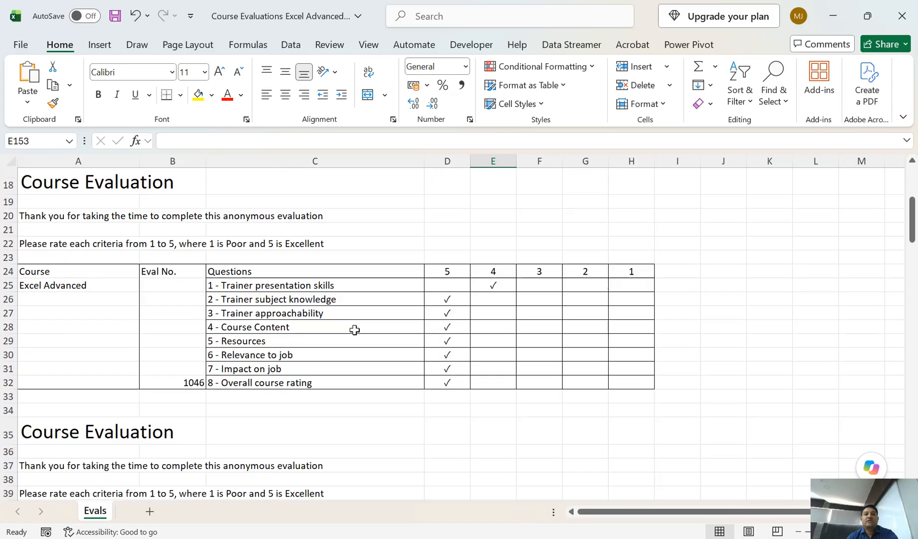
{"action": "scroll", "coordinate": [355, 331], "scroll_direction": "down", "scroll_amount": 8}
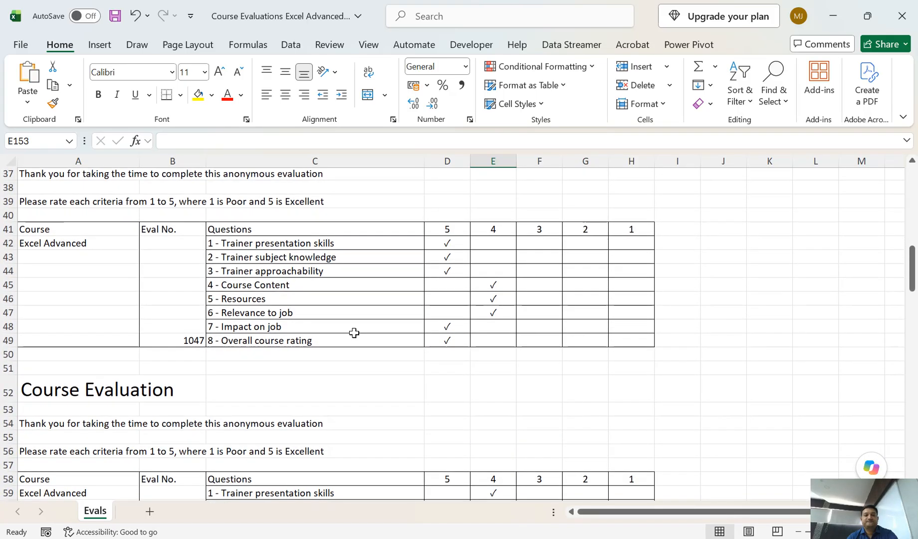
{"action": "scroll", "coordinate": [354, 333], "scroll_direction": "down", "scroll_amount": 7}
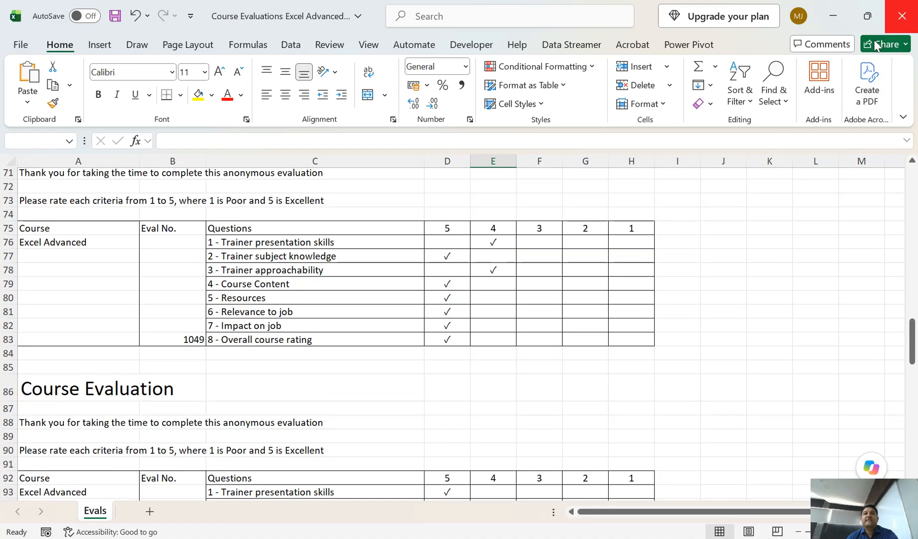
{"action": "left_click", "coordinate": [902, 16]}
{"action": "left_click", "coordinate": [529, 390]}
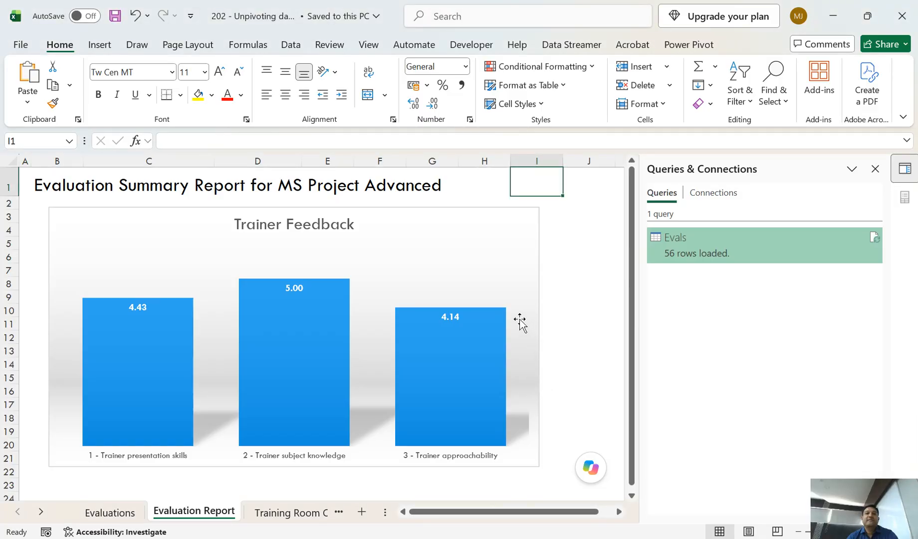
Return to the Evaluations sheet and open the Evals query for editing in the Power Query Editor.
{"action": "left_click", "coordinate": [110, 513]}
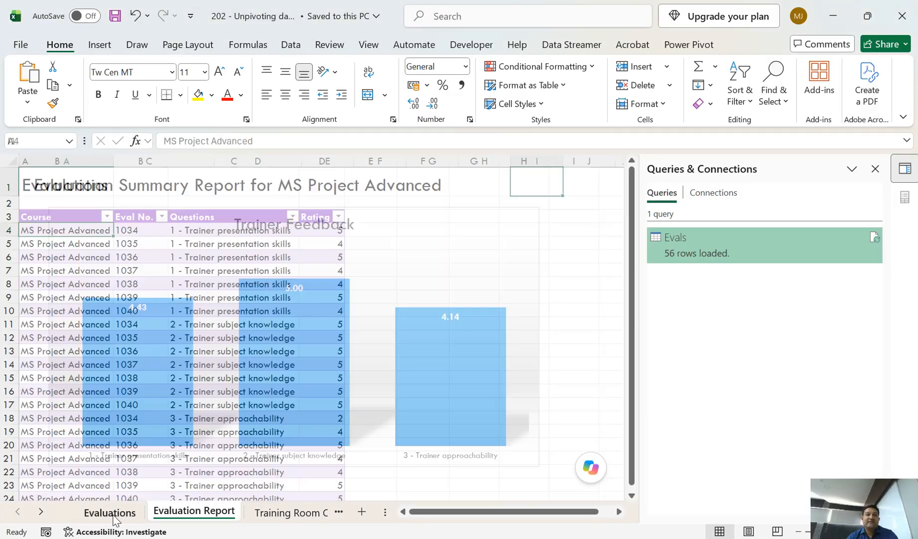
{"action": "left_click", "coordinate": [199, 519]}
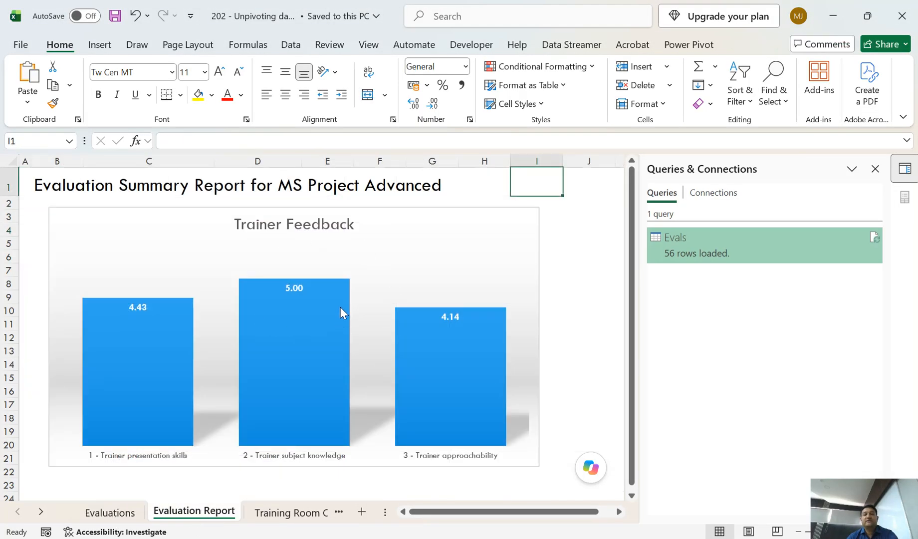
{"action": "mouse_move", "coordinate": [341, 311]}
{"action": "left_click", "coordinate": [125, 514]}
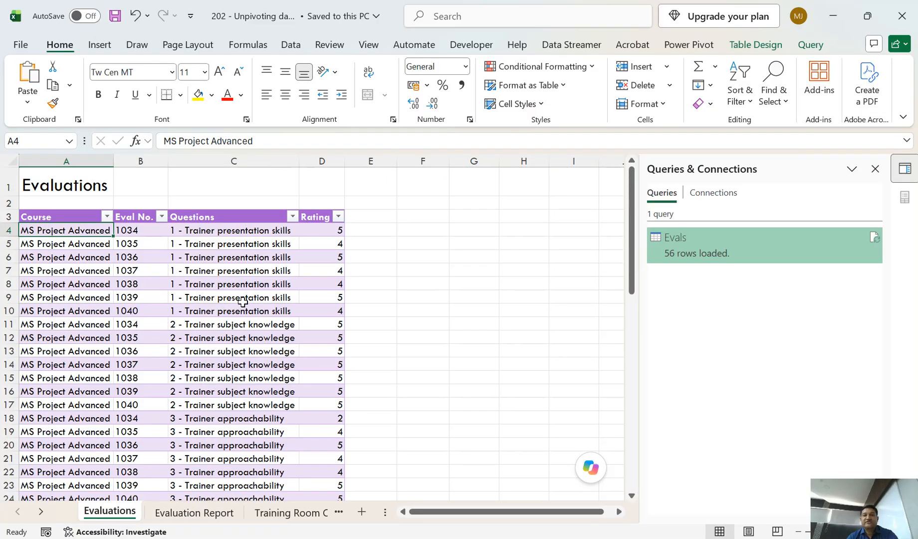
{"action": "mouse_move", "coordinate": [745, 233]}
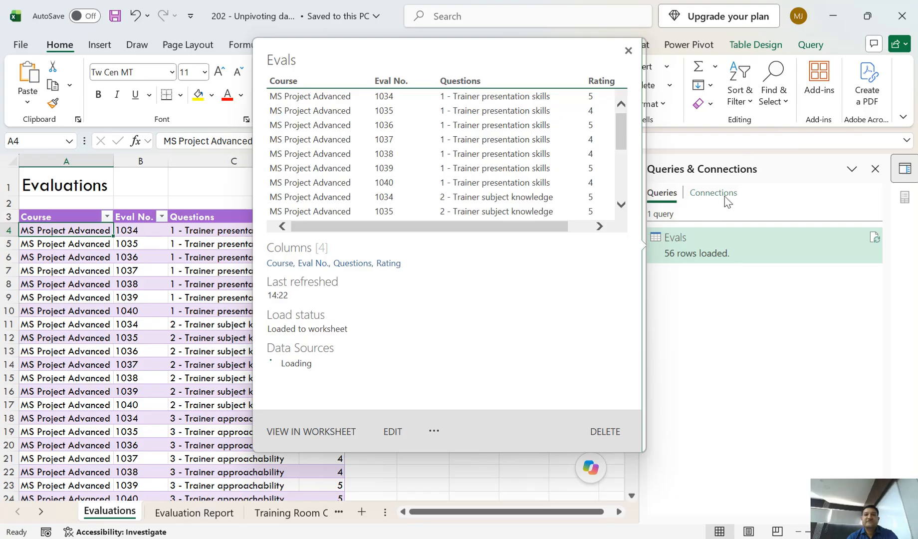
{"action": "left_click", "coordinate": [291, 45]}
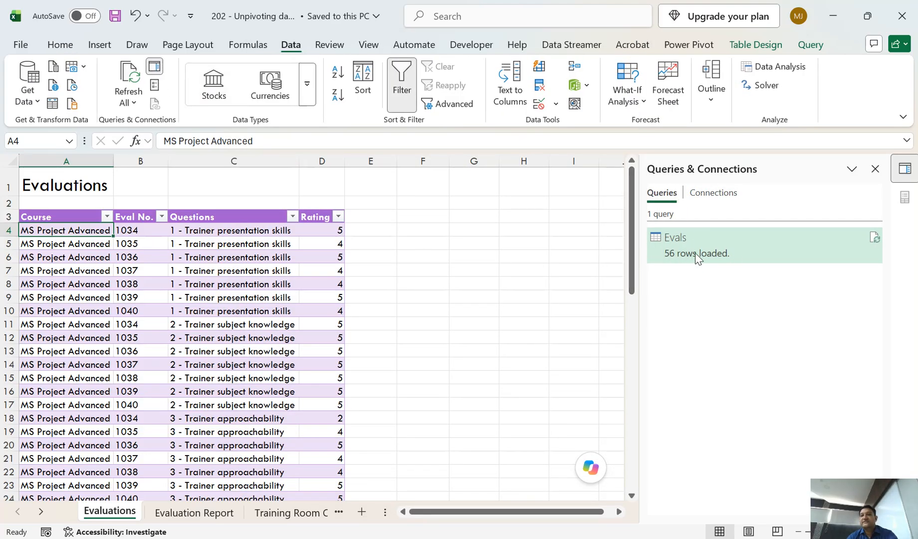
{"action": "mouse_move", "coordinate": [728, 252]}
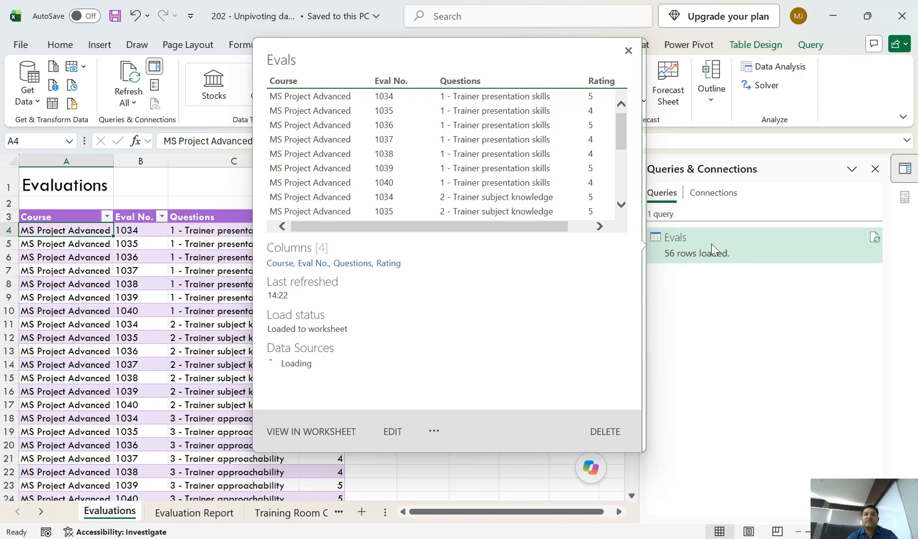
{"action": "double_click", "coordinate": [712, 244]}
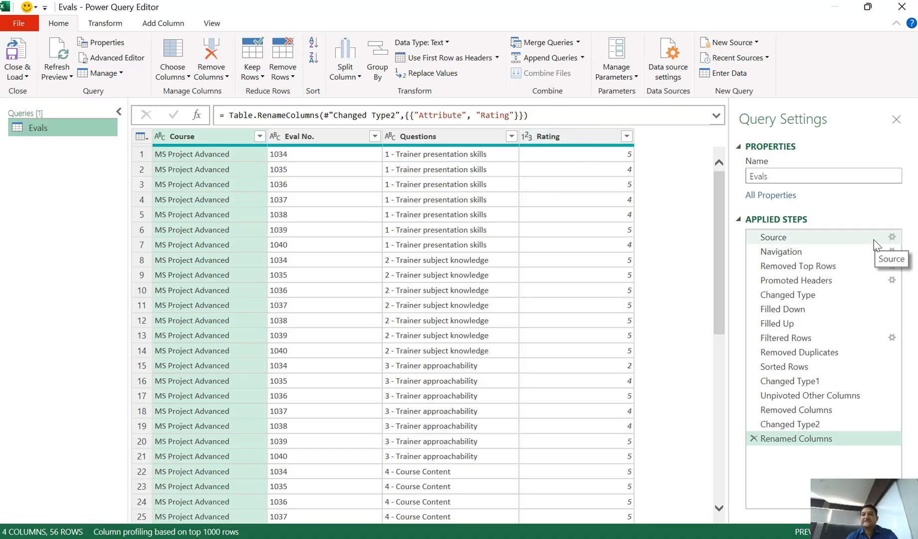
Change the file path of the query's Source step to Course Evaluations Excel Advanced.xlsx in the EPT - UNIT - 2 folder.
{"action": "left_click", "coordinate": [892, 238]}
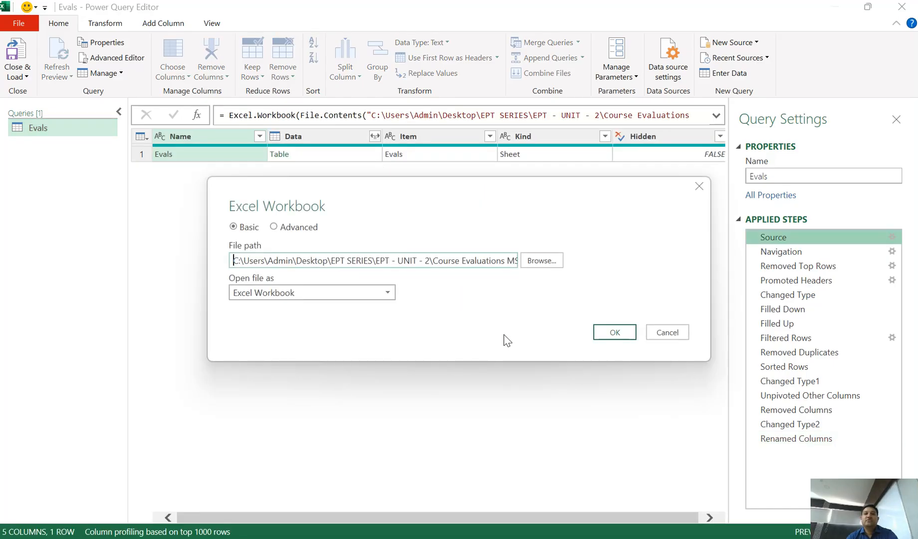
{"action": "left_click", "coordinate": [544, 266]}
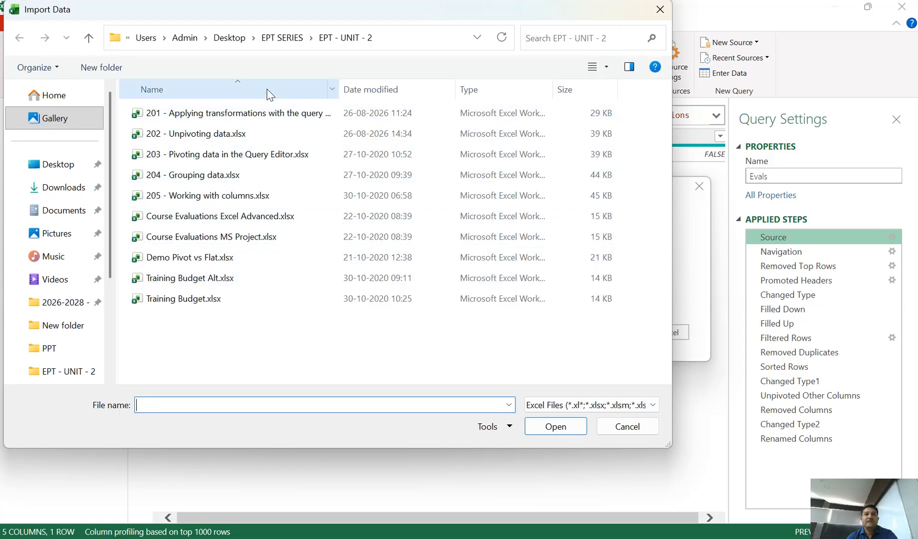
{"action": "left_click", "coordinate": [259, 223]}
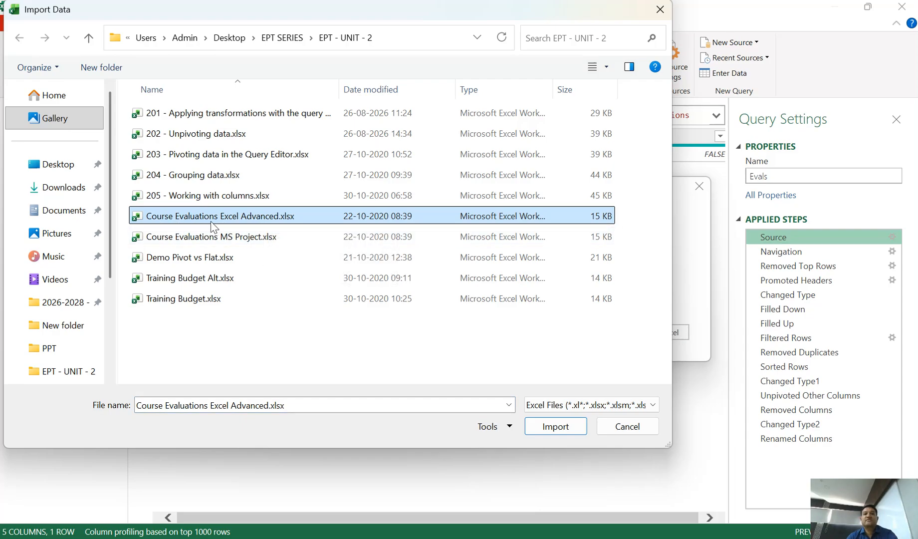
{"action": "left_click", "coordinate": [554, 427]}
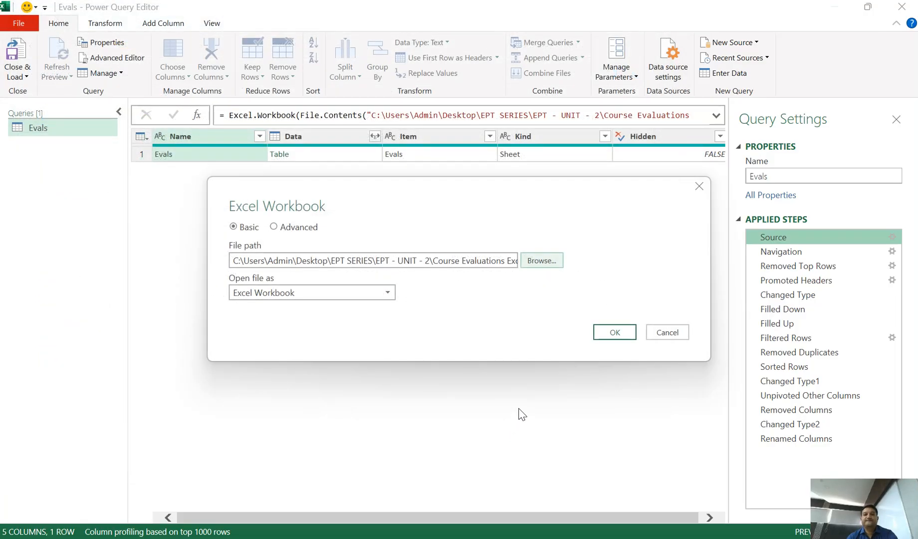
{"action": "left_click", "coordinate": [629, 337]}
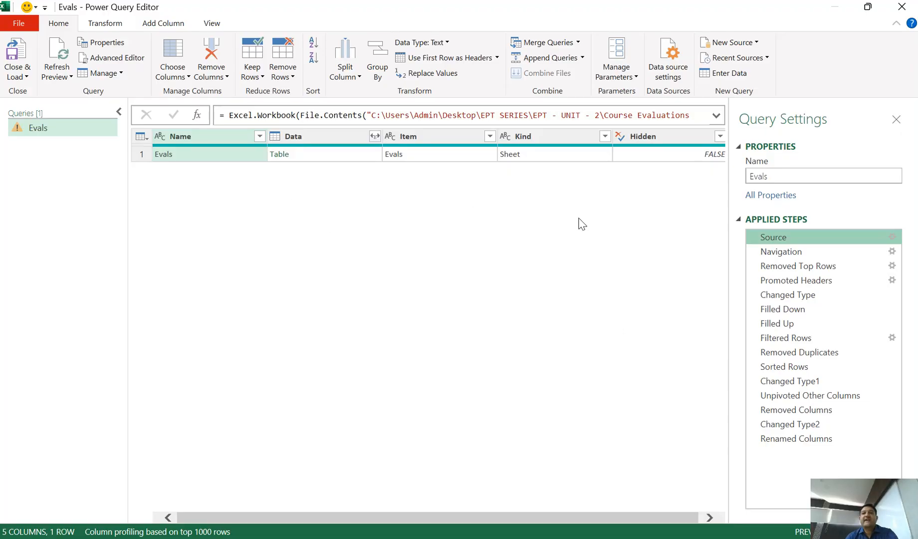
Delete the Changed Type step that follows Promoted Headers from the Evals query's applied steps.
{"action": "left_click", "coordinate": [799, 440]}
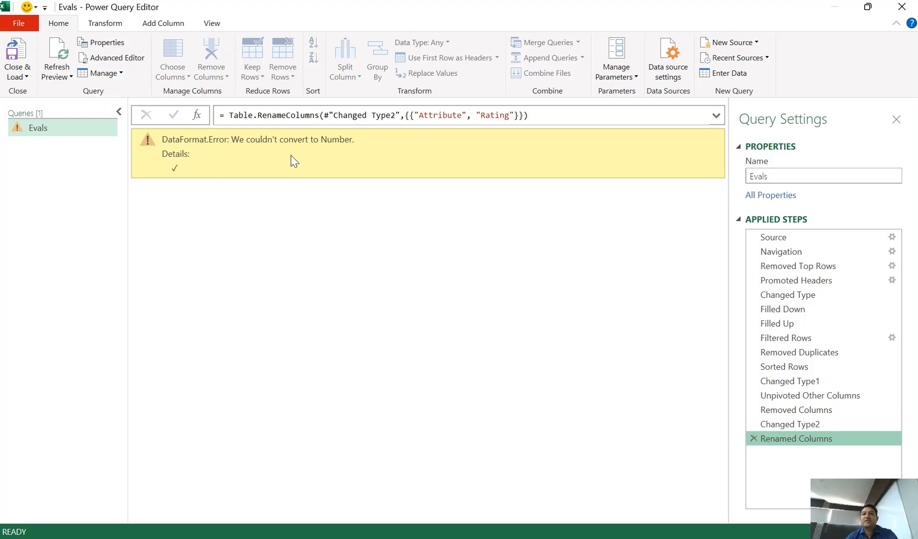
{"action": "mouse_move", "coordinate": [769, 305]}
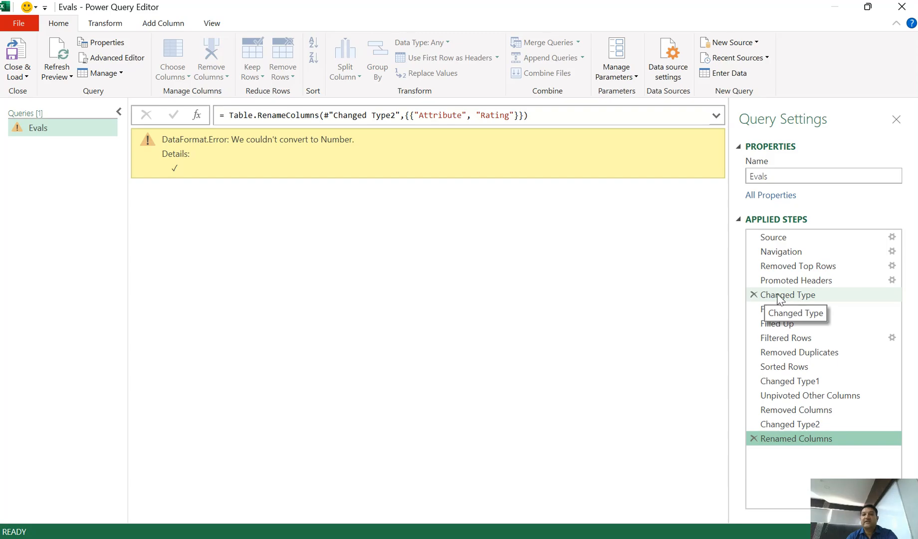
{"action": "left_click", "coordinate": [754, 296]}
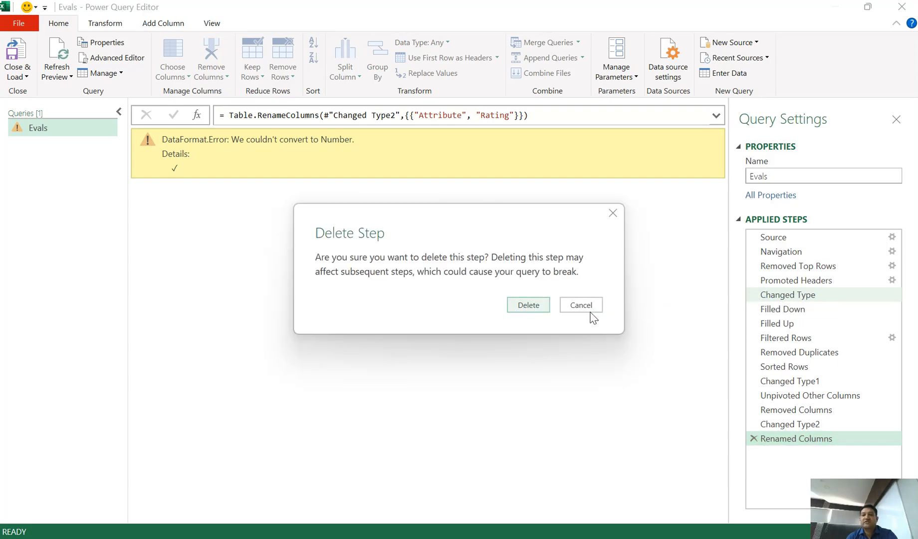
{"action": "left_click", "coordinate": [529, 308]}
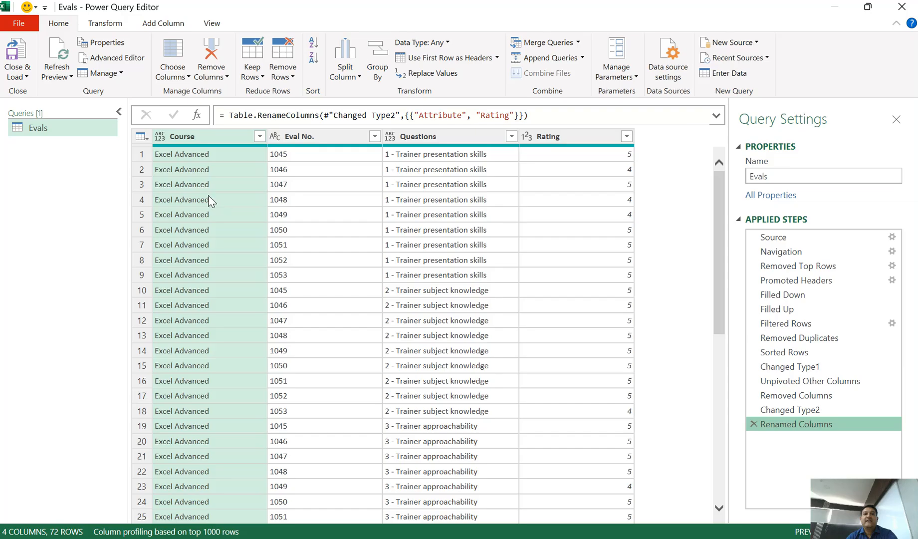
Set the data type of the Course and Questions columns to Text.
{"action": "left_click", "coordinate": [160, 136]}
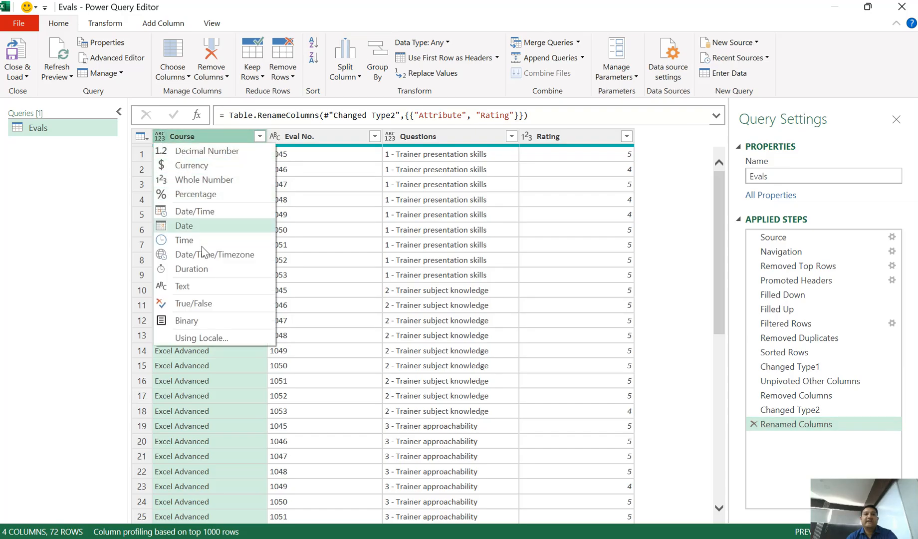
{"action": "left_click", "coordinate": [213, 287]}
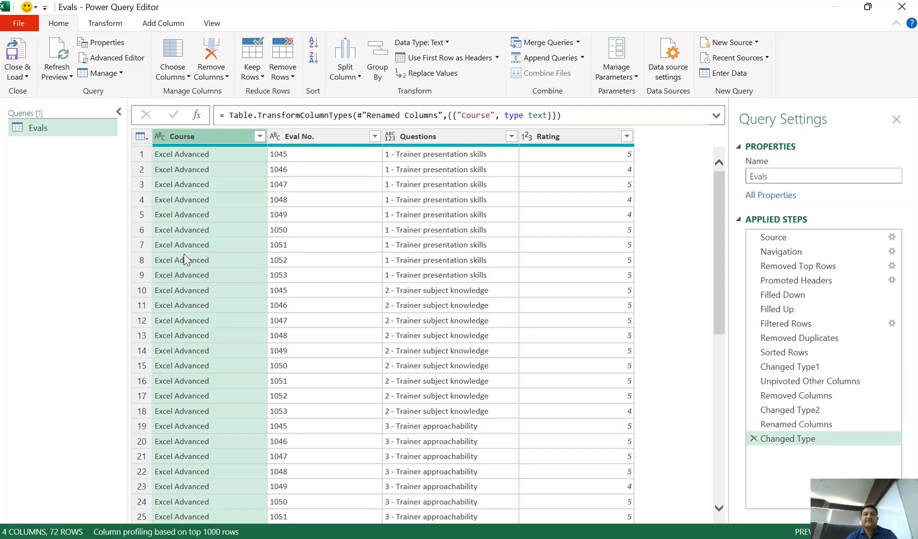
{"action": "left_click", "coordinate": [390, 136]}
{"action": "left_click", "coordinate": [434, 290]}
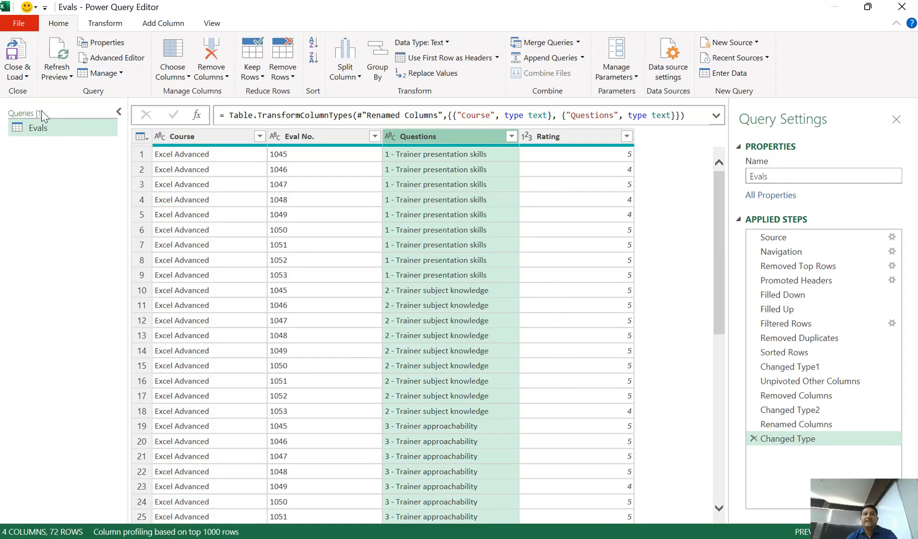
Close the query editor and load the updated Evals query into the Evaluations sheet.
{"action": "left_click", "coordinate": [24, 77]}
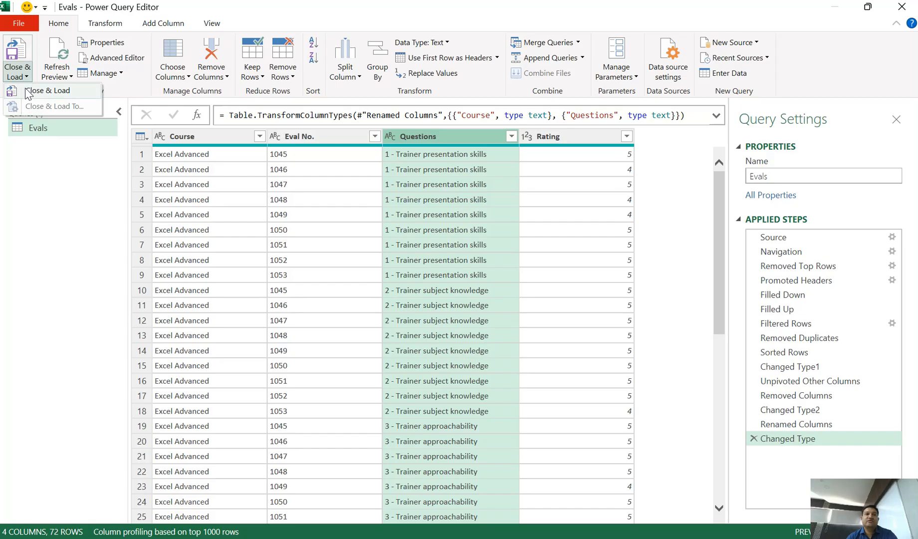
{"action": "left_click", "coordinate": [28, 93]}
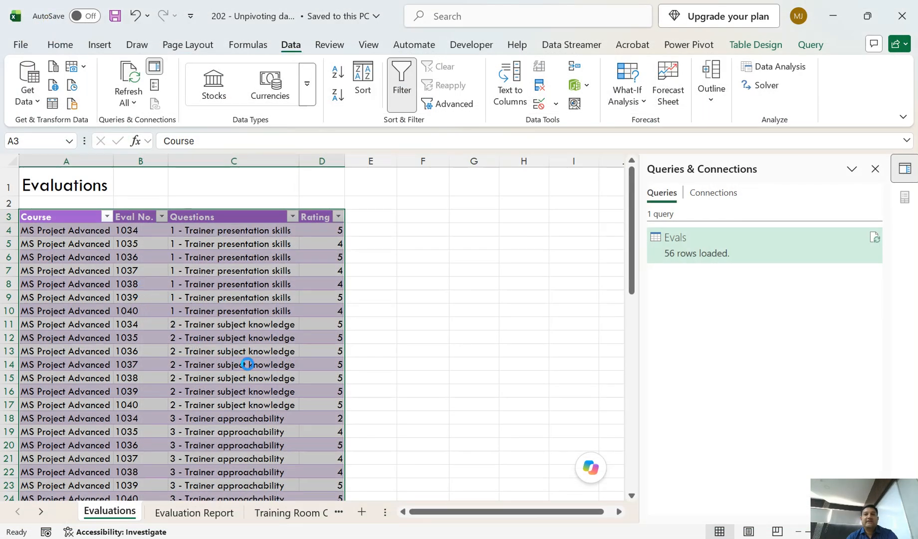
{"action": "key", "text": "ctrl+alt+F5"}
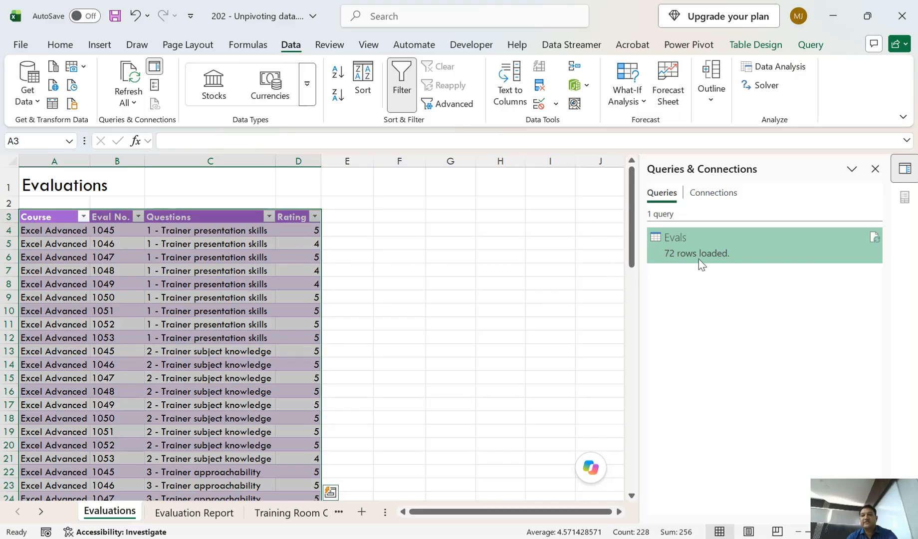
Refresh all data from the Trainer Feedback PivotChart on the Evaluation Report sheet.
{"action": "left_click", "coordinate": [210, 516]}
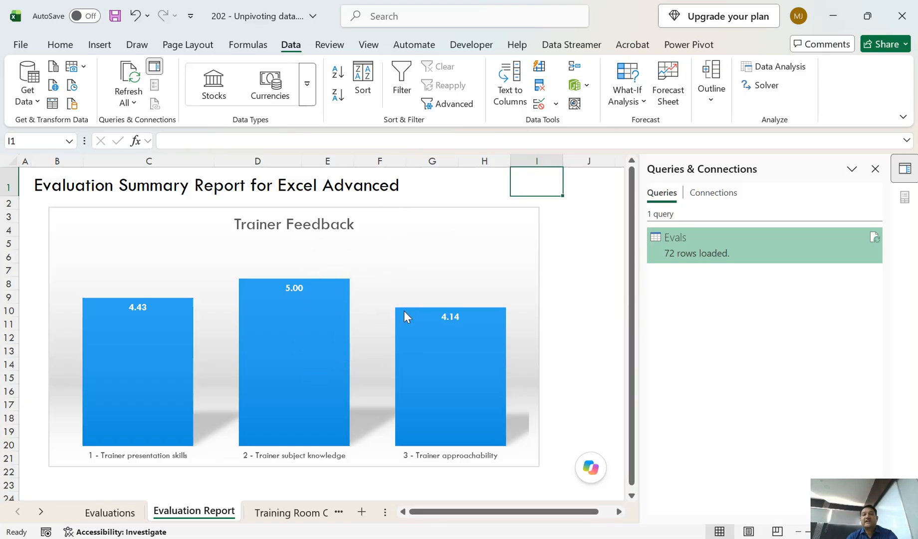
{"action": "left_click", "coordinate": [406, 212]}
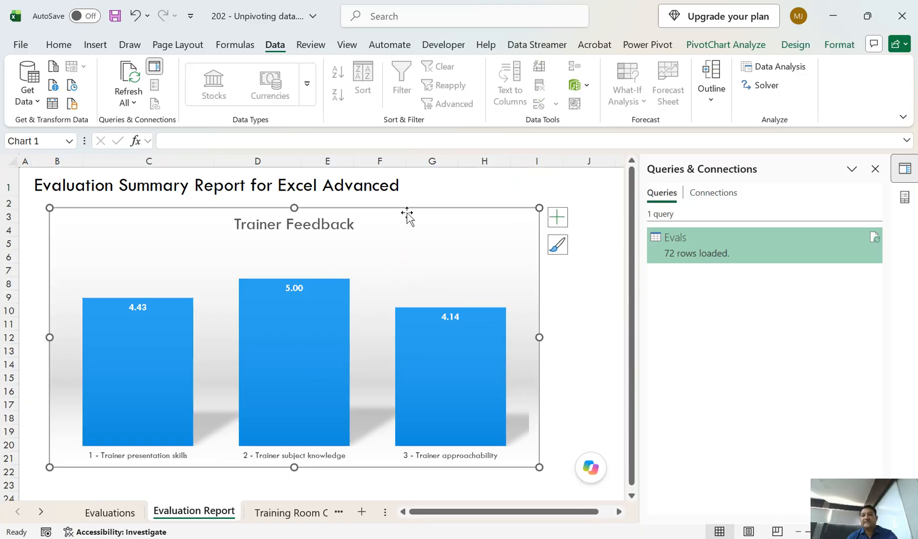
{"action": "left_click", "coordinate": [719, 47]}
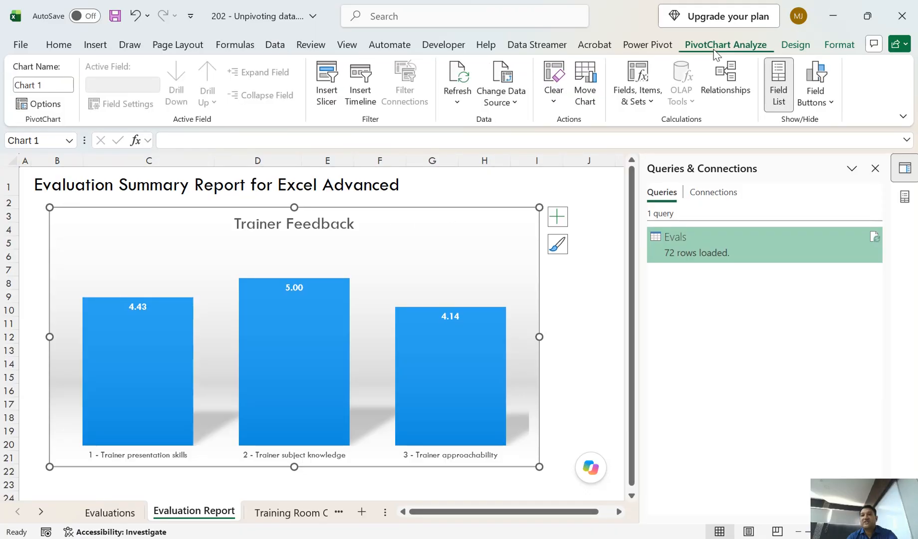
{"action": "left_click", "coordinate": [457, 104]}
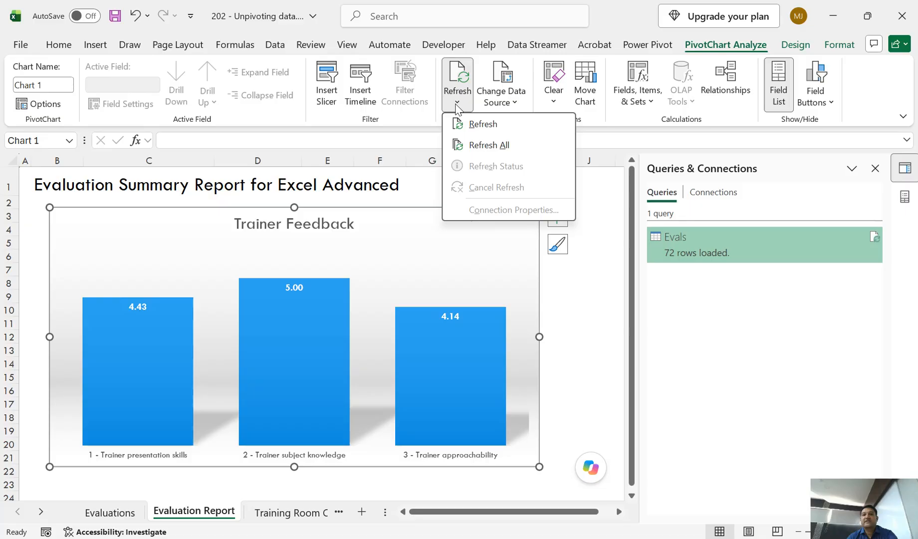
{"action": "left_click", "coordinate": [484, 150]}
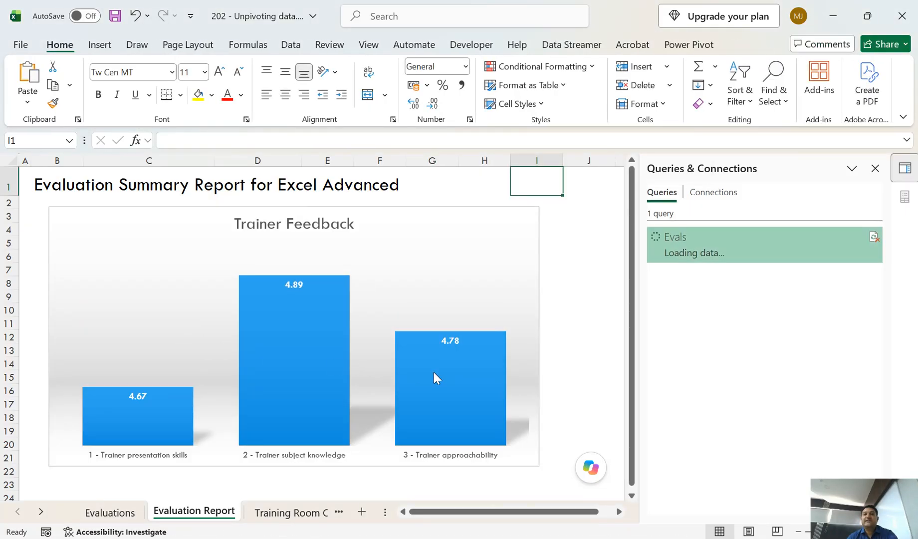
{"action": "mouse_move", "coordinate": [434, 372]}
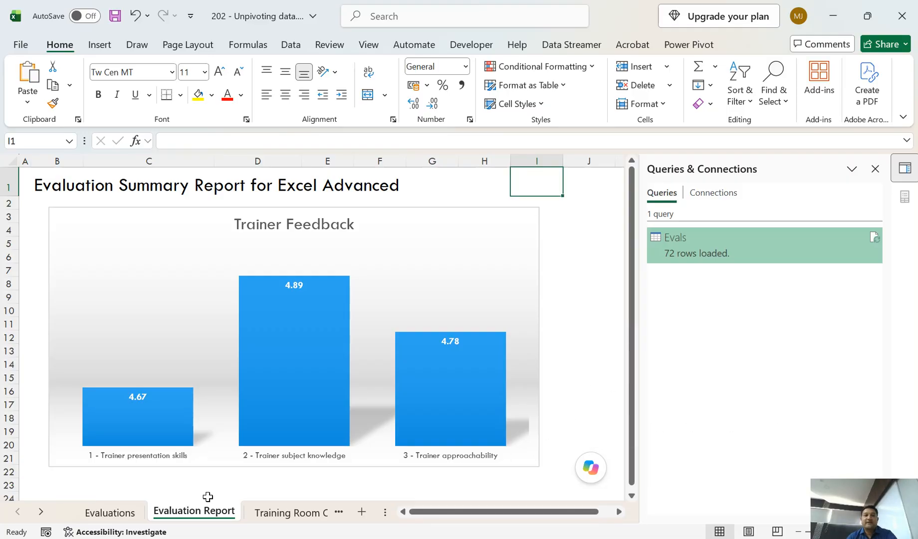
Check the reloaded Evaluations table against the Evaluation Report and save the workbook.
{"action": "left_click", "coordinate": [111, 513]}
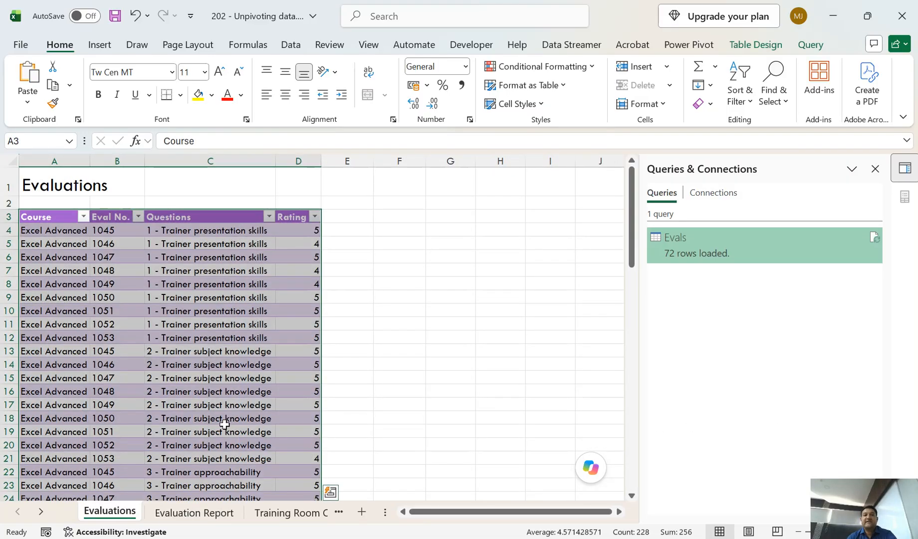
{"action": "left_click", "coordinate": [216, 516]}
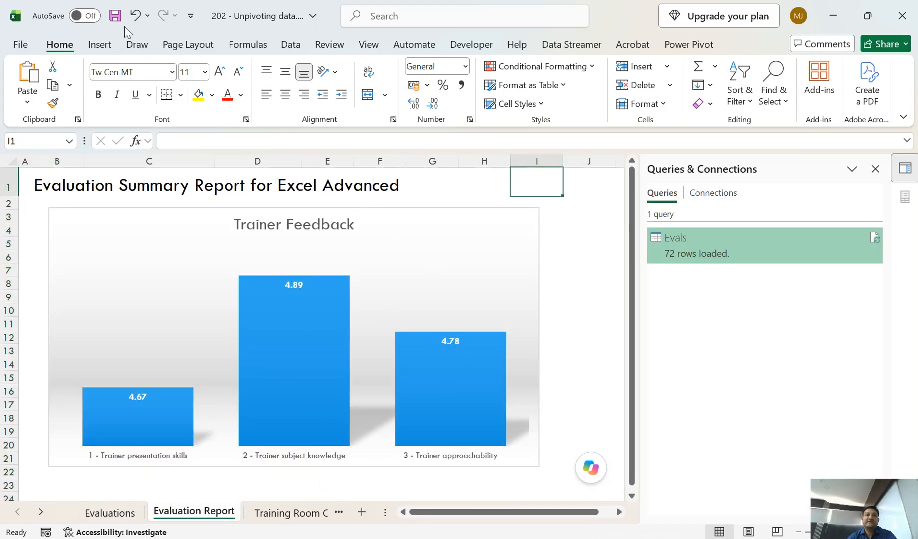
{"action": "left_click", "coordinate": [115, 16]}
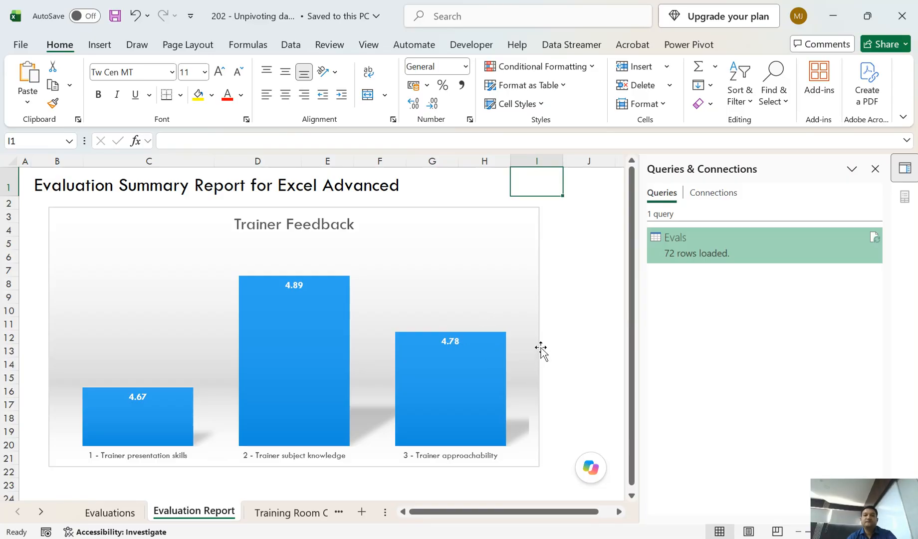
Switch to the session slides PDF in Adobe Acrobat and go from page 11 to page 12.
{"action": "left_click", "coordinate": [569, 479]}
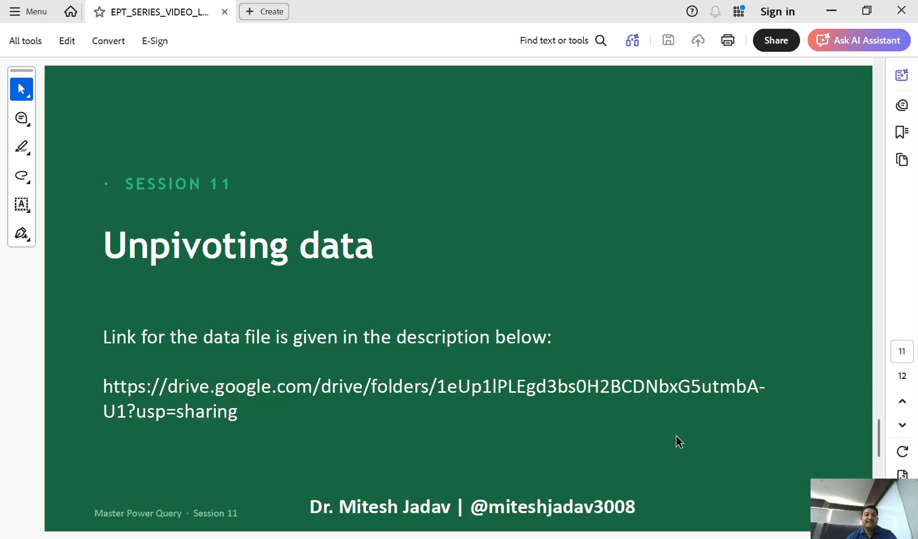
{"action": "scroll", "coordinate": [568, 293], "scroll_direction": "down", "scroll_amount": 1}
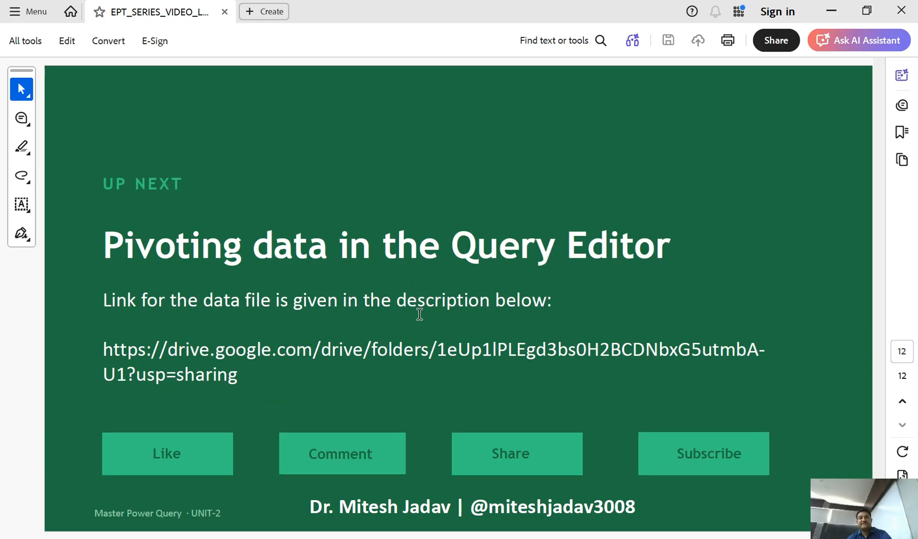